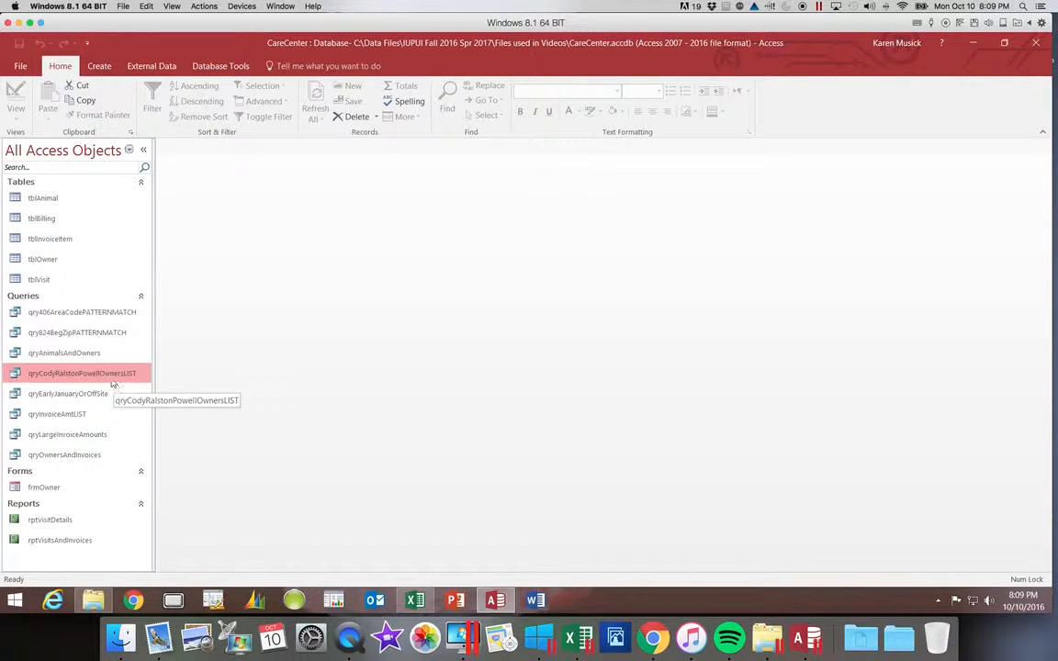
{"action": "left_click", "coordinate": [79, 415]}
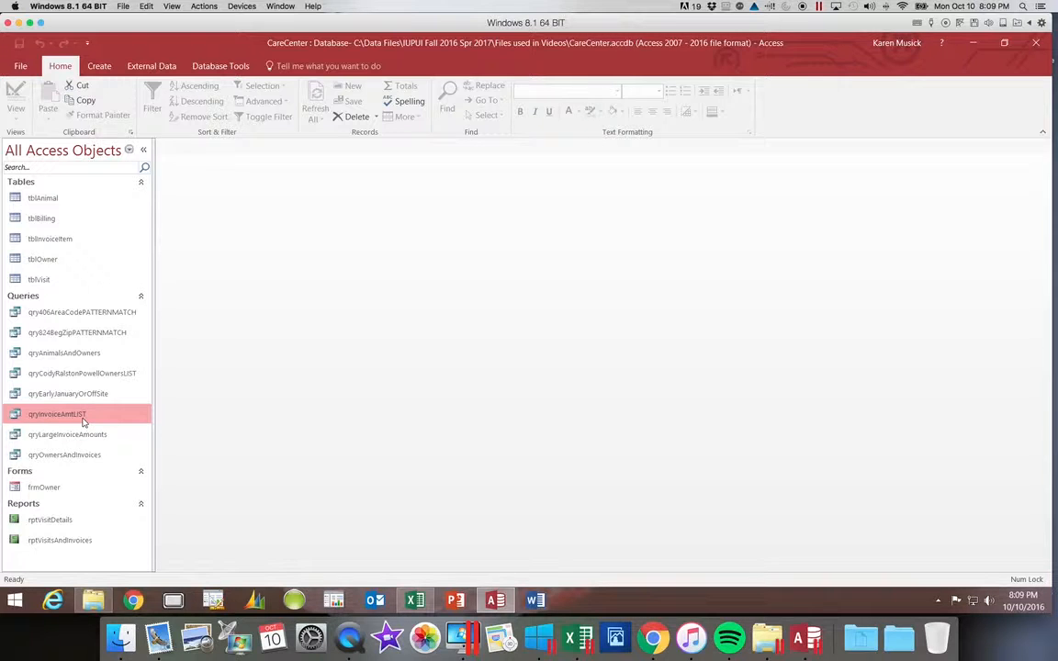
{"action": "left_click", "coordinate": [100, 374]}
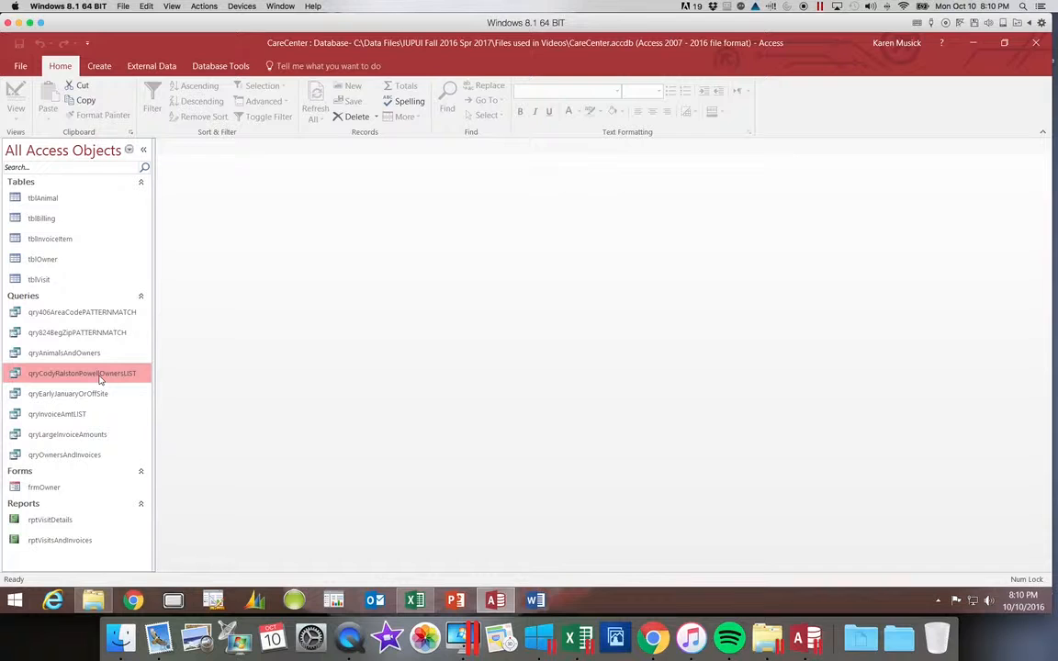
{"action": "right_click", "coordinate": [101, 380]}
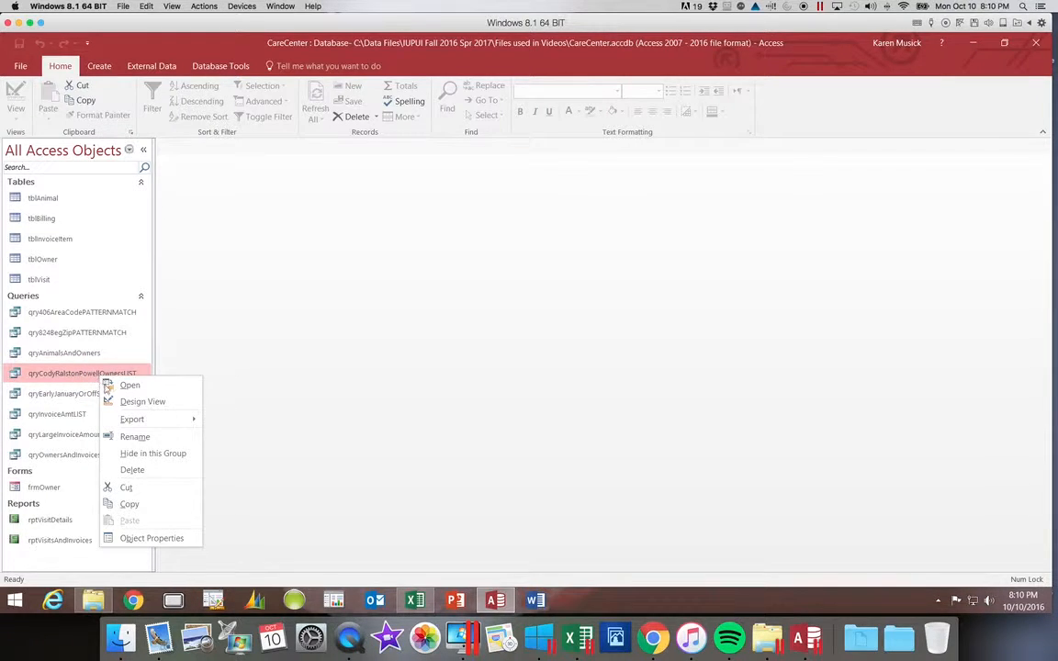
{"action": "left_click", "coordinate": [129, 506]}
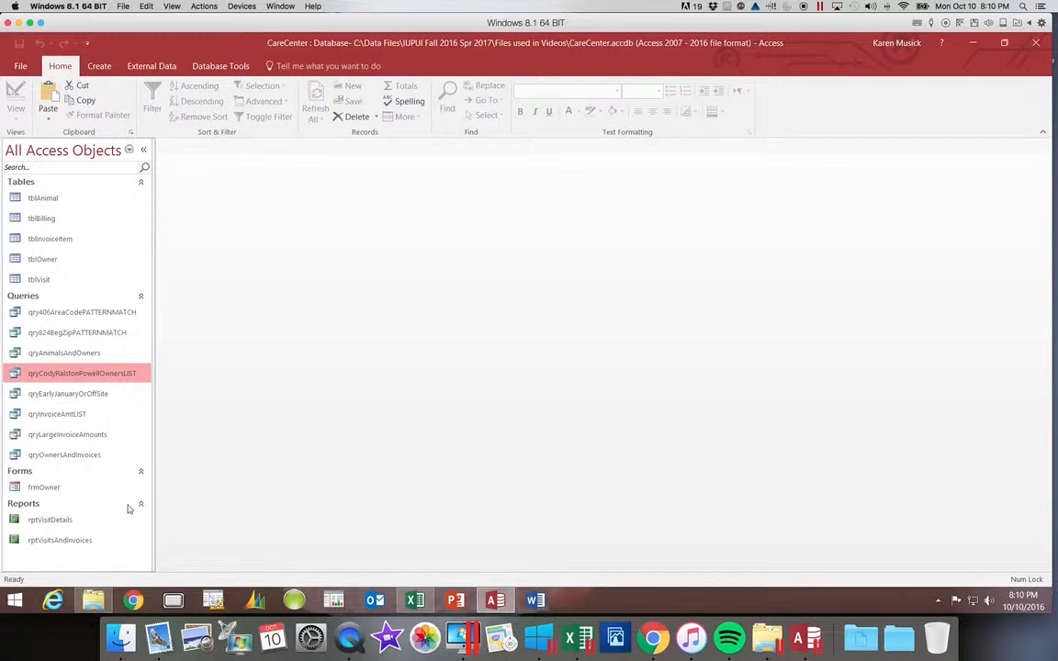
{"action": "right_click", "coordinate": [105, 562]}
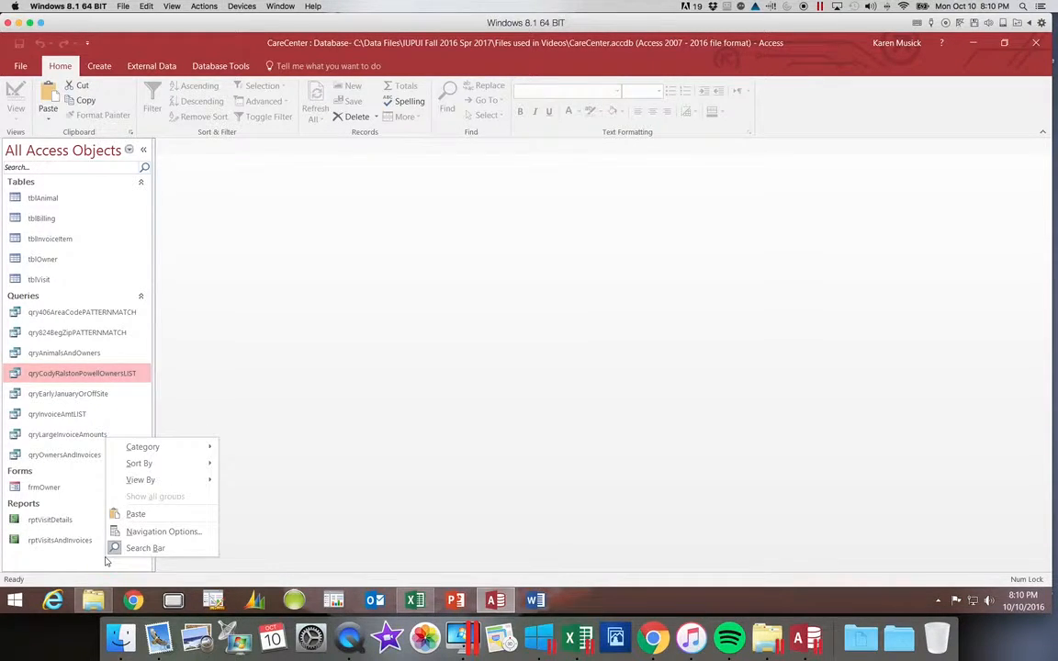
{"action": "left_click", "coordinate": [128, 512]}
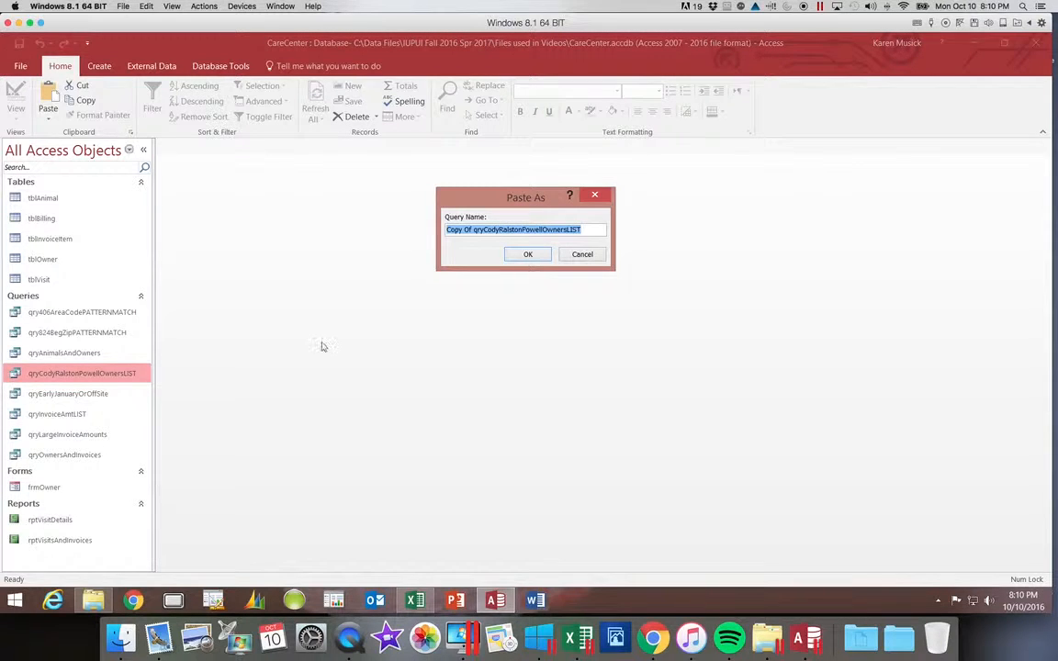
Step: Name the pasted query qryNonCodyRalstonPowellOwnersNOTLIST and confirm the copy
{"action": "left_click", "coordinate": [474, 231]}
{"action": "left_click_drag", "start_coordinate": [472, 230], "coordinate": [442, 236]}
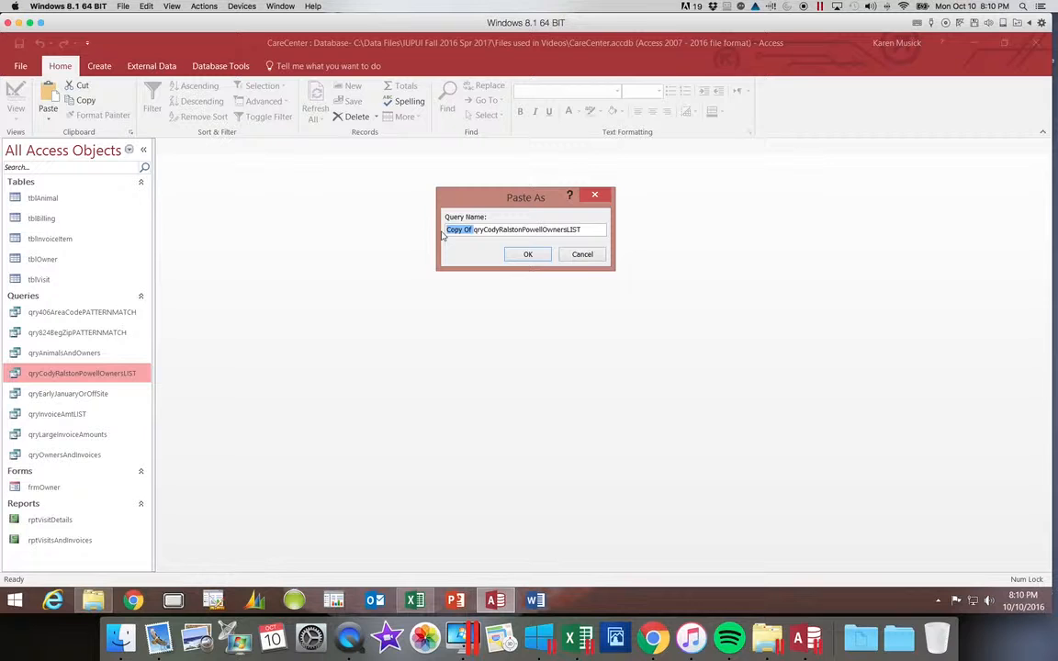
{"action": "key", "text": "Delete"}
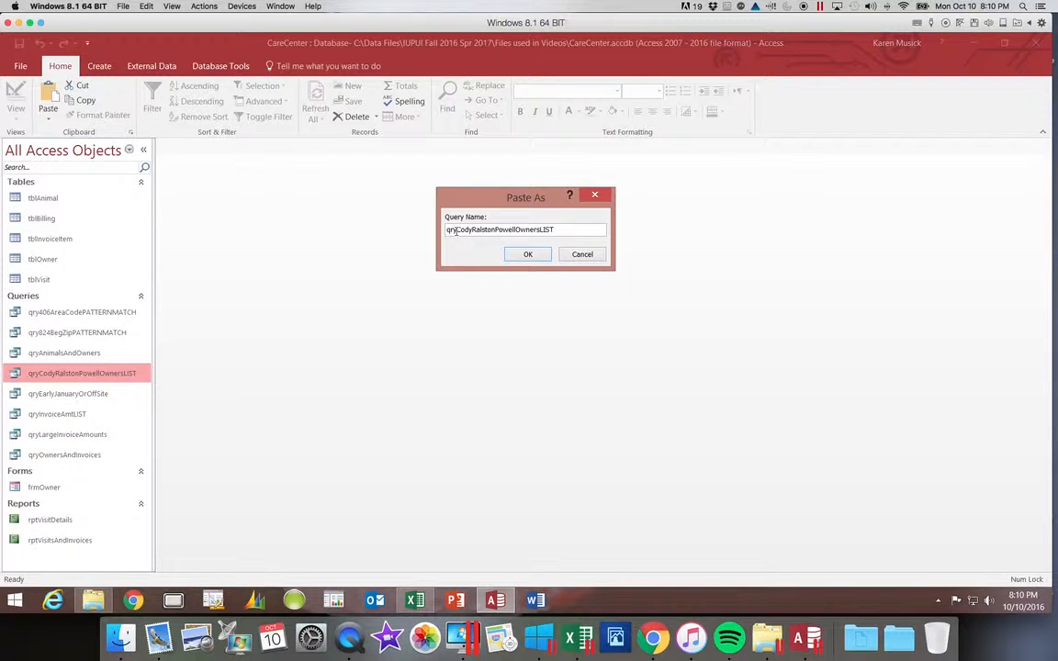
{"action": "left_click", "coordinate": [456, 231]}
{"action": "type", "text": "Non"}
{"action": "left_click", "coordinate": [551, 230]}
{"action": "type", "text": "NOT"}
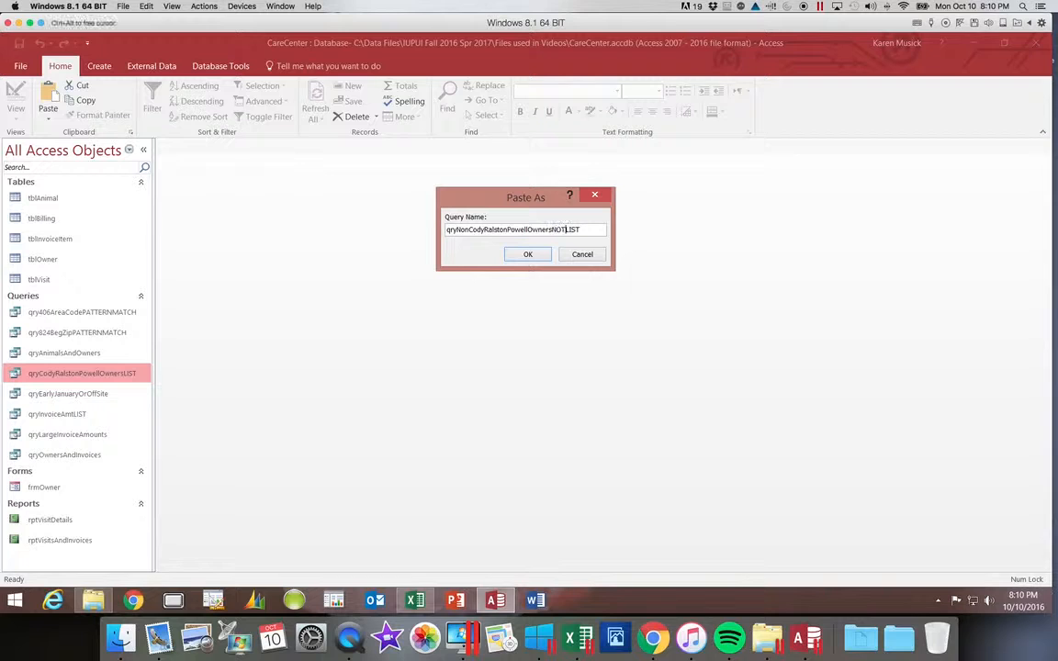
{"action": "left_click", "coordinate": [533, 256]}
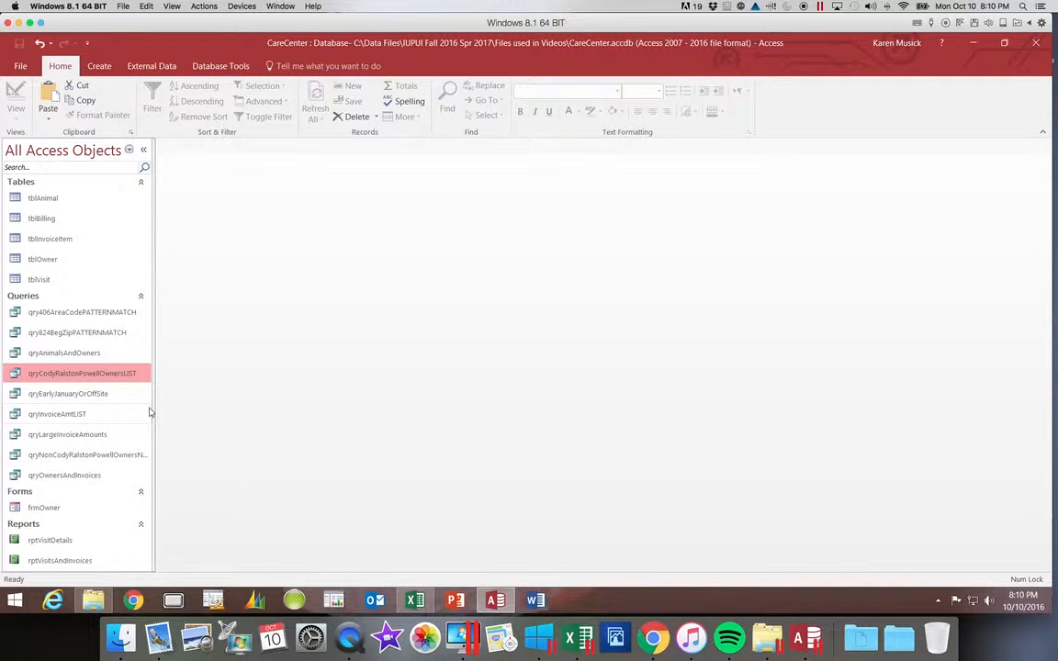
Step: Collapse the Reports, Forms and Tables groups in the object list, leaving the Queries group expanded
{"action": "left_click", "coordinate": [118, 457]}
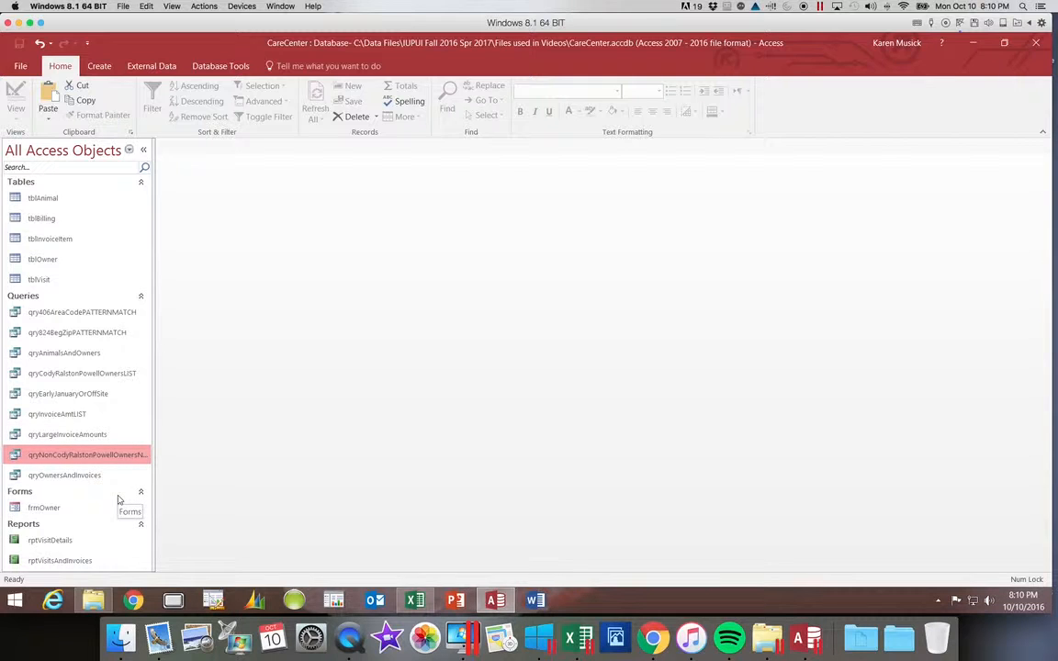
{"action": "left_click", "coordinate": [141, 524]}
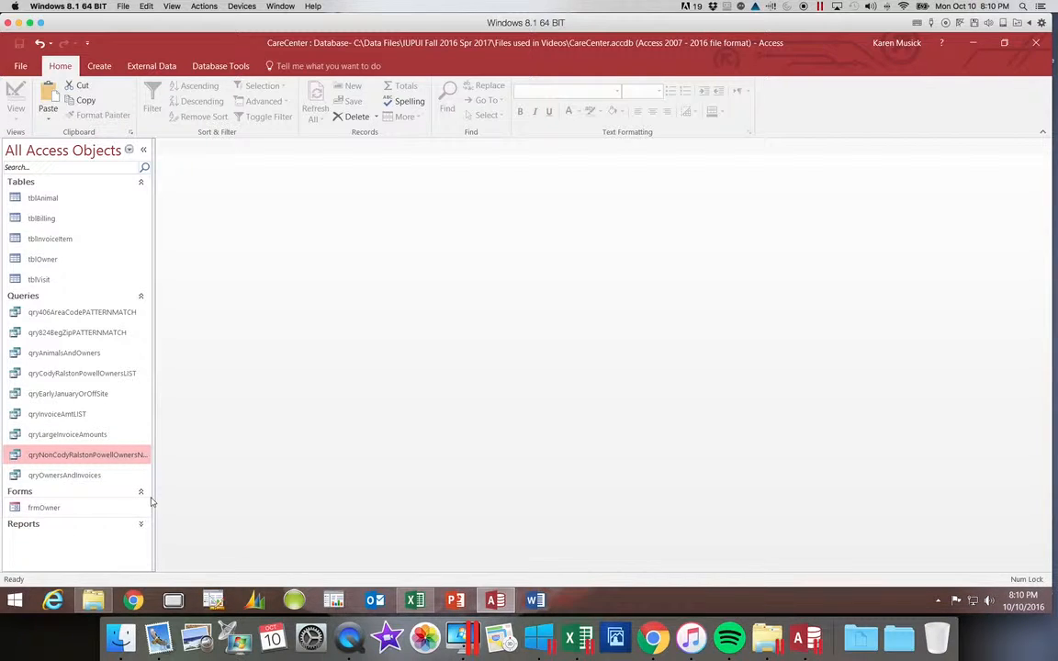
{"action": "left_click", "coordinate": [141, 492]}
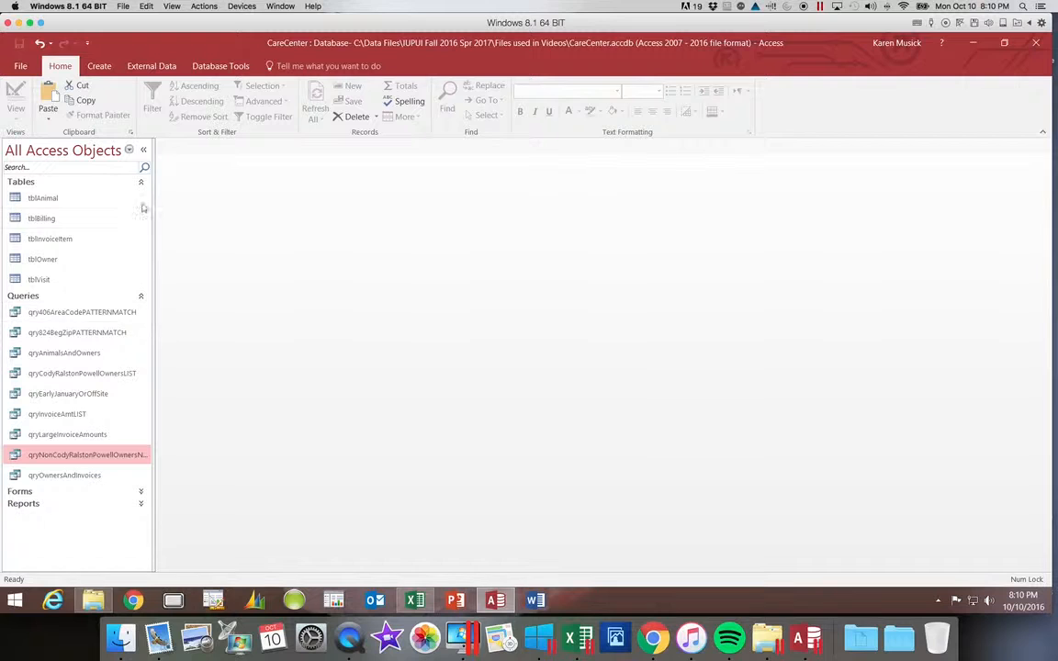
{"action": "left_click", "coordinate": [141, 182]}
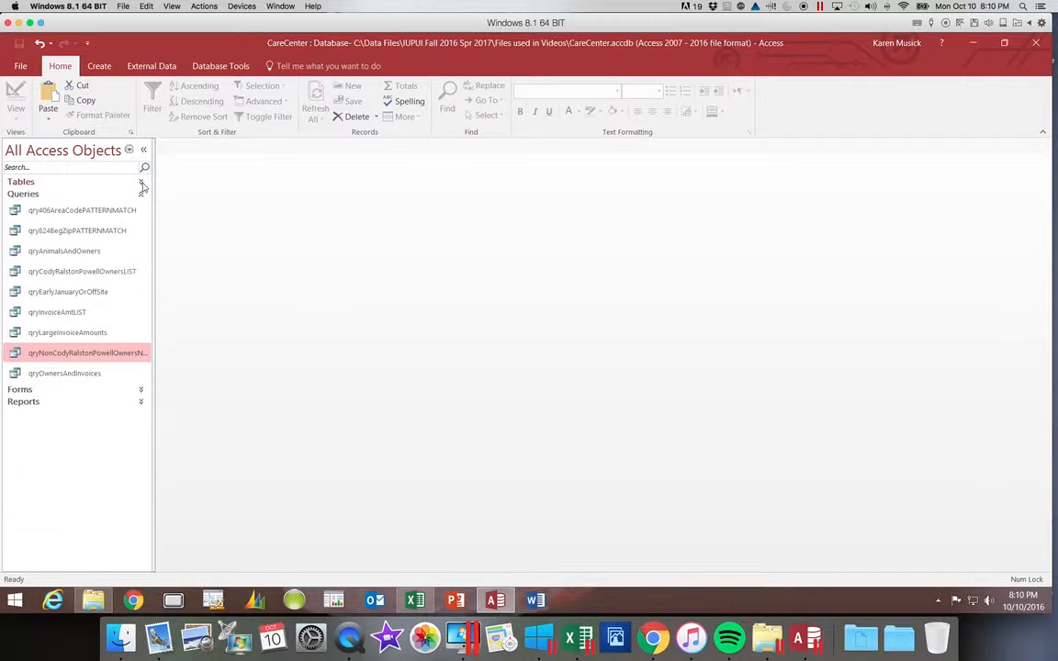
Step: Open qryNonCodyRalstonPowellOwnersNOTLIST in Design View and widen the City column so its full criterion fits
{"action": "left_click", "coordinate": [78, 357]}
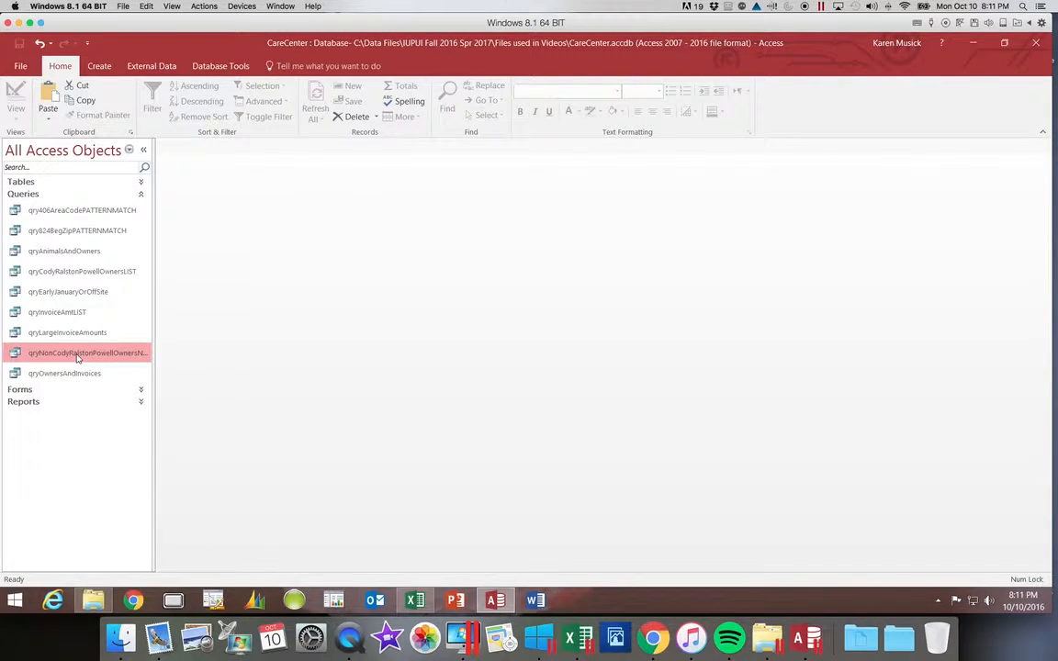
{"action": "double_click", "coordinate": [78, 357]}
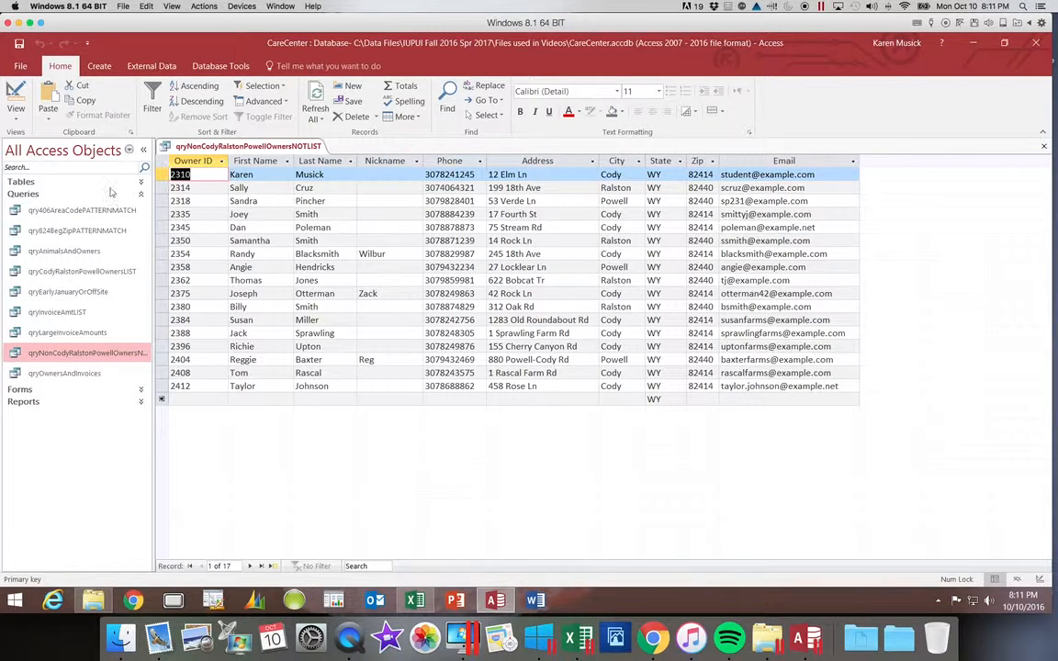
{"action": "left_click", "coordinate": [19, 90]}
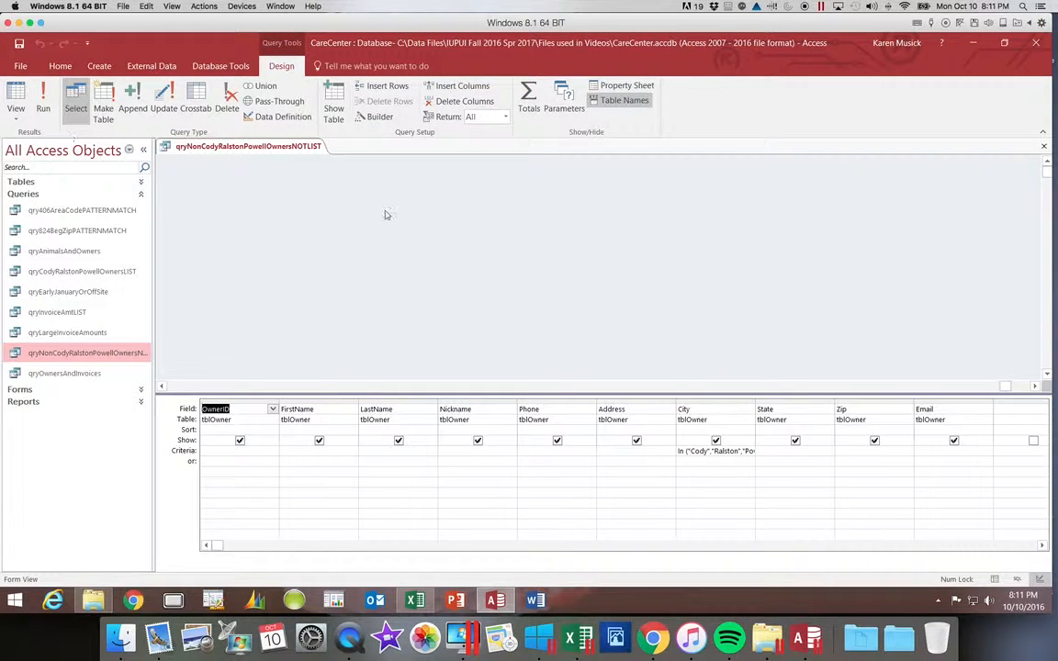
{"action": "left_click", "coordinate": [755, 402]}
{"action": "left_click_drag", "start_coordinate": [755, 402], "coordinate": [824, 402]}
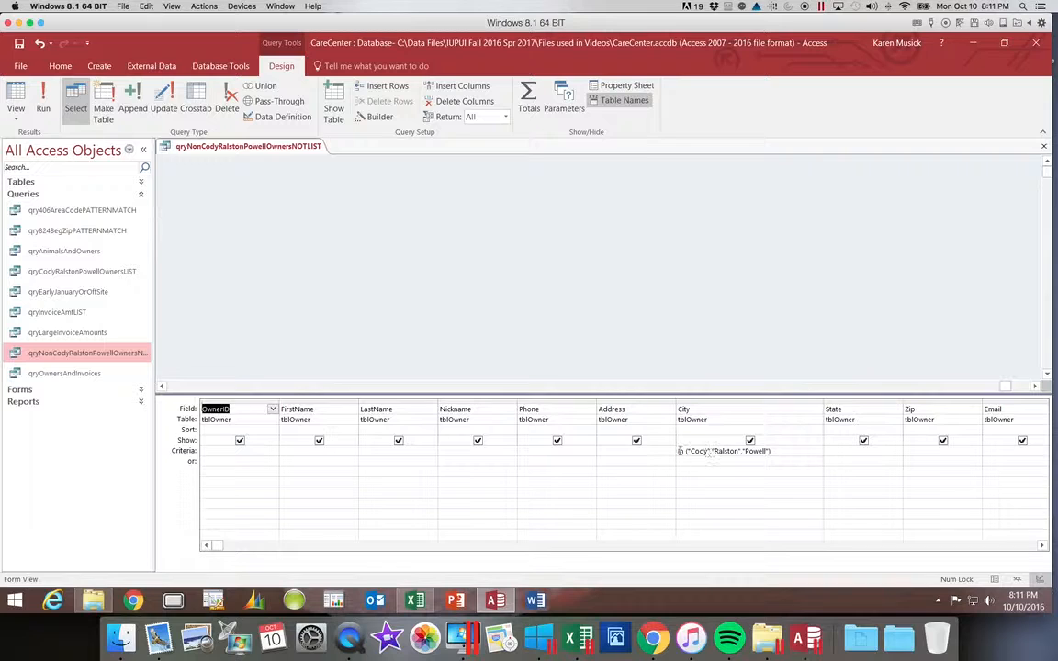
Step: Change the City criterion to Not In ("Cody","Ralston","Powell"), then run the query and close it
{"action": "left_click", "coordinate": [679, 451]}
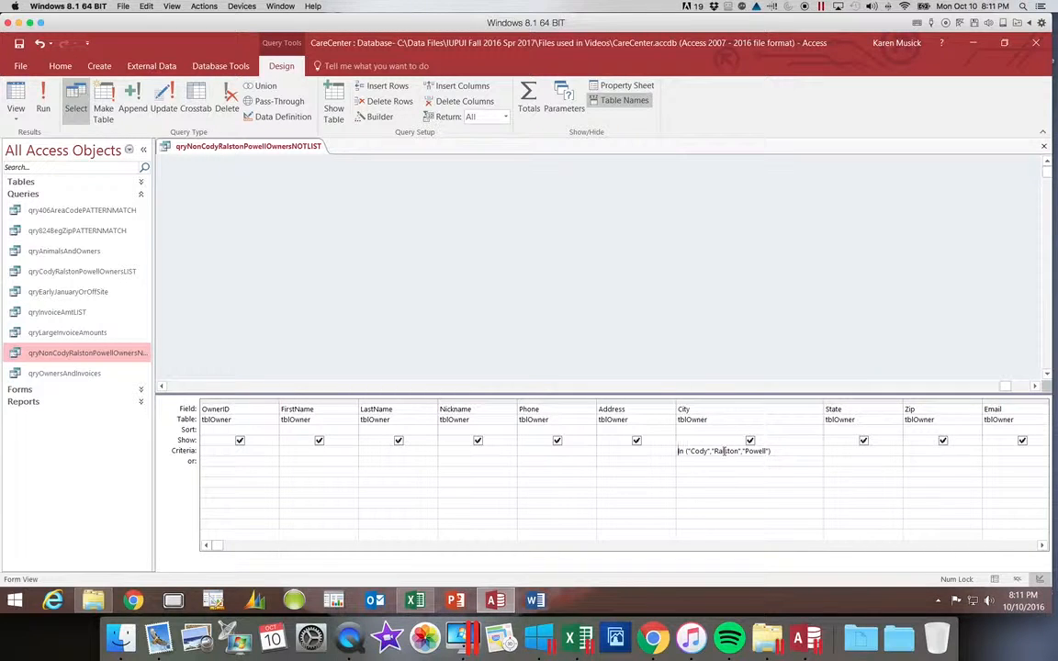
{"action": "type", "text": "Not In"}
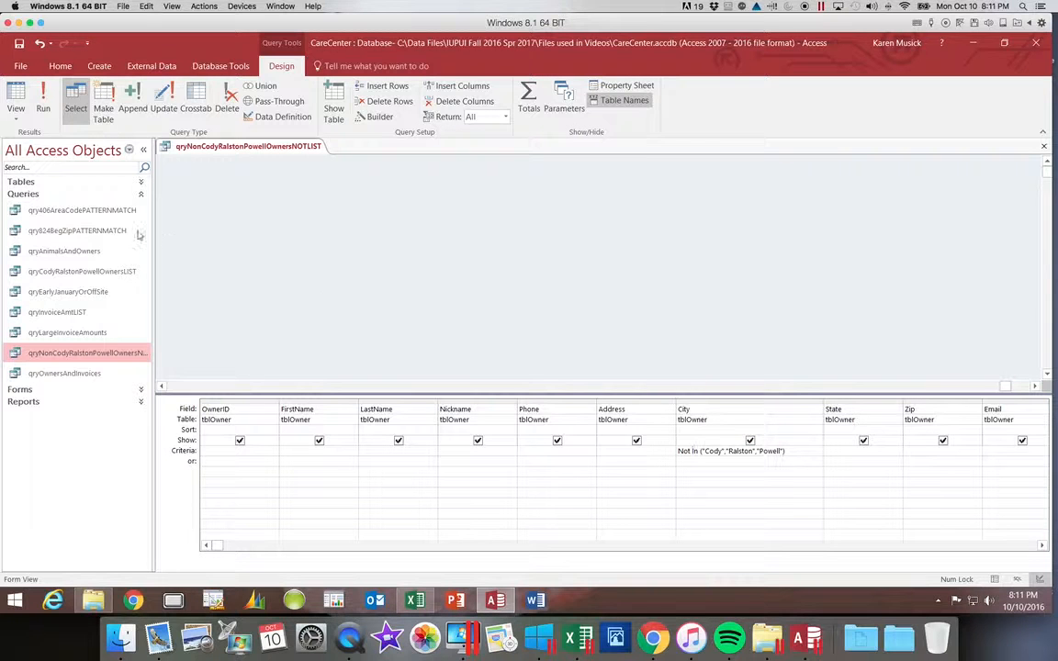
{"action": "left_click", "coordinate": [44, 109]}
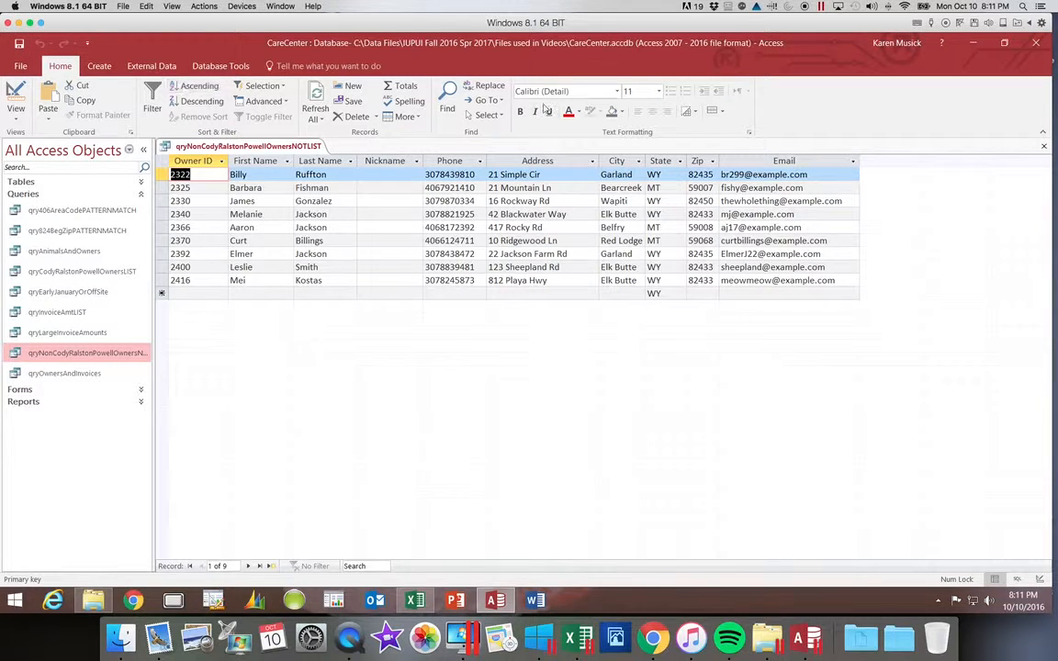
{"action": "left_click", "coordinate": [1043, 147]}
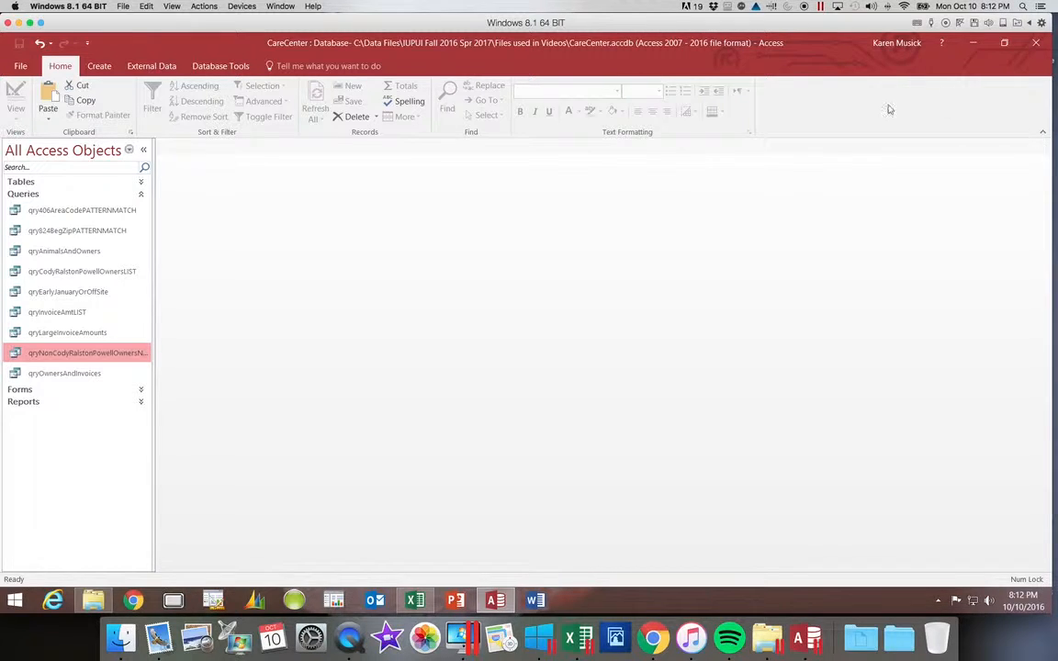
Step: Duplicate the qryInvoiceAmtLIST query under the name qryInvoiceAmtNOTLIST
{"action": "left_click", "coordinate": [95, 313]}
{"action": "right_click", "coordinate": [95, 314]}
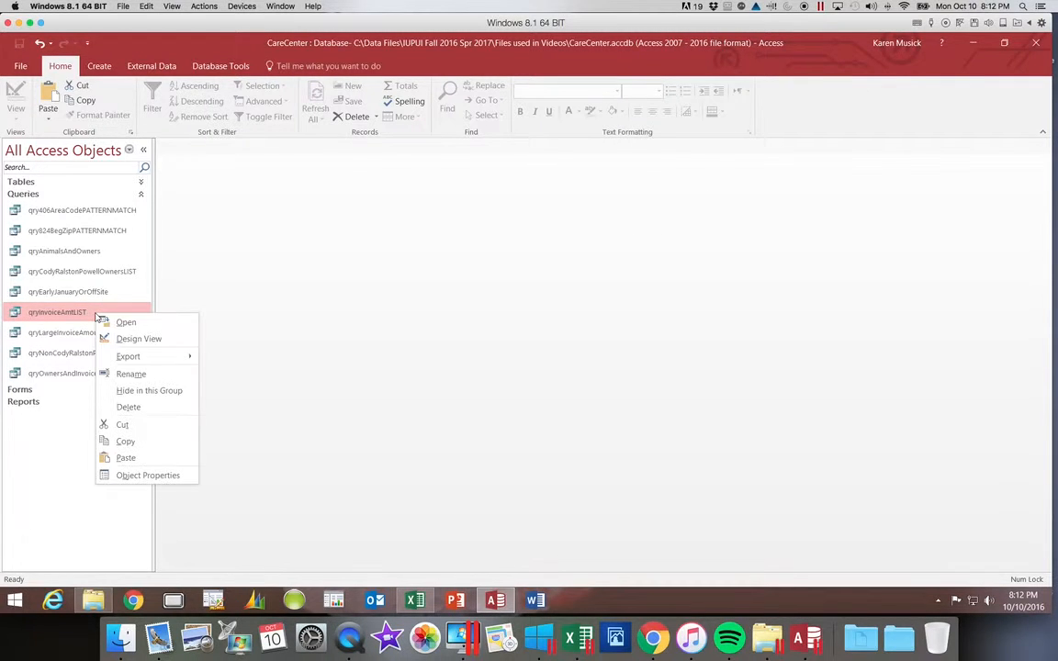
{"action": "left_click", "coordinate": [126, 441]}
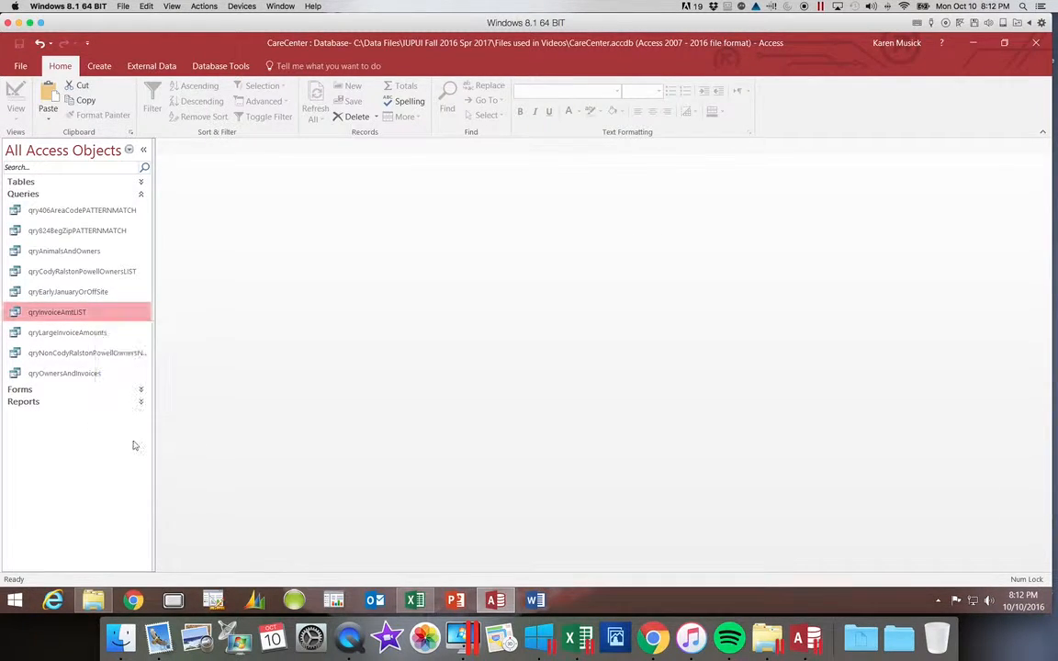
{"action": "right_click", "coordinate": [105, 471]}
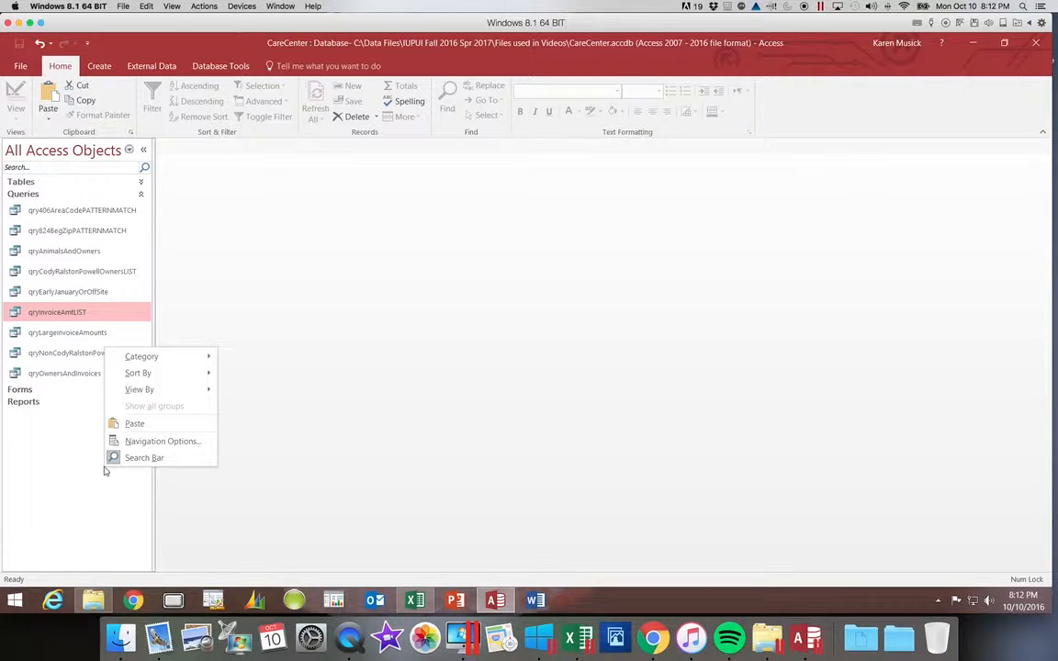
{"action": "left_click", "coordinate": [134, 424]}
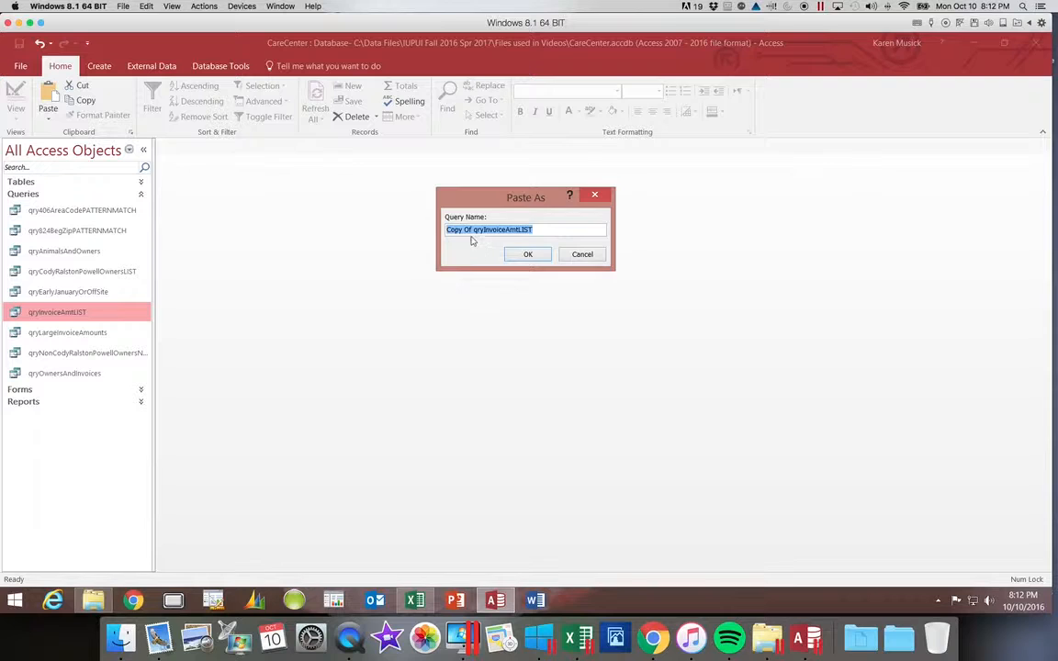
{"action": "left_click_drag", "start_coordinate": [473, 230], "coordinate": [429, 235]}
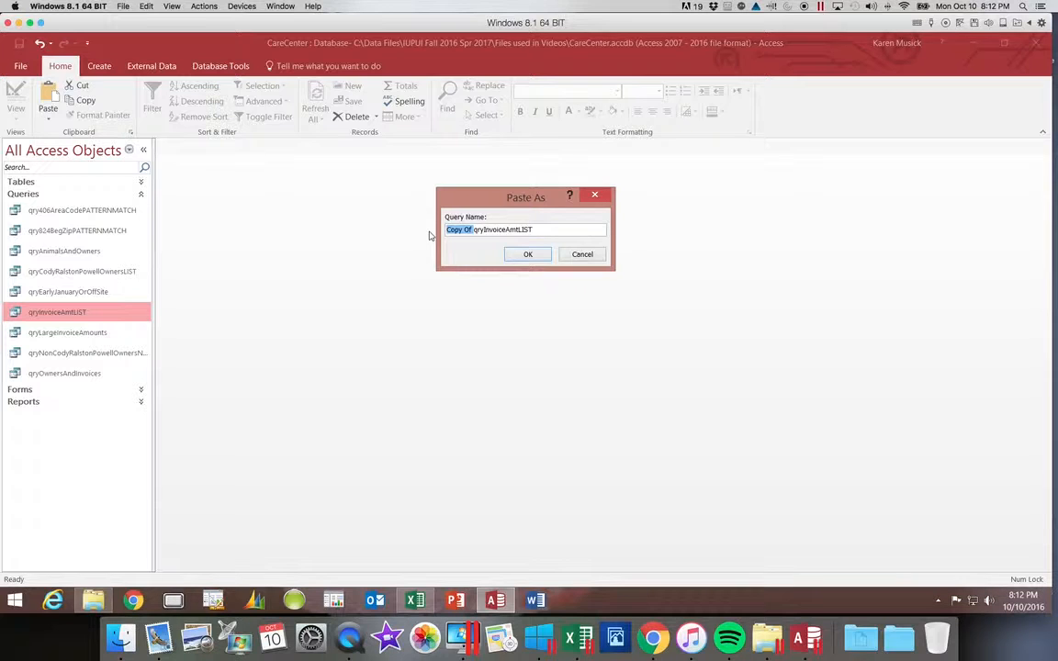
{"action": "key", "text": "Delete"}
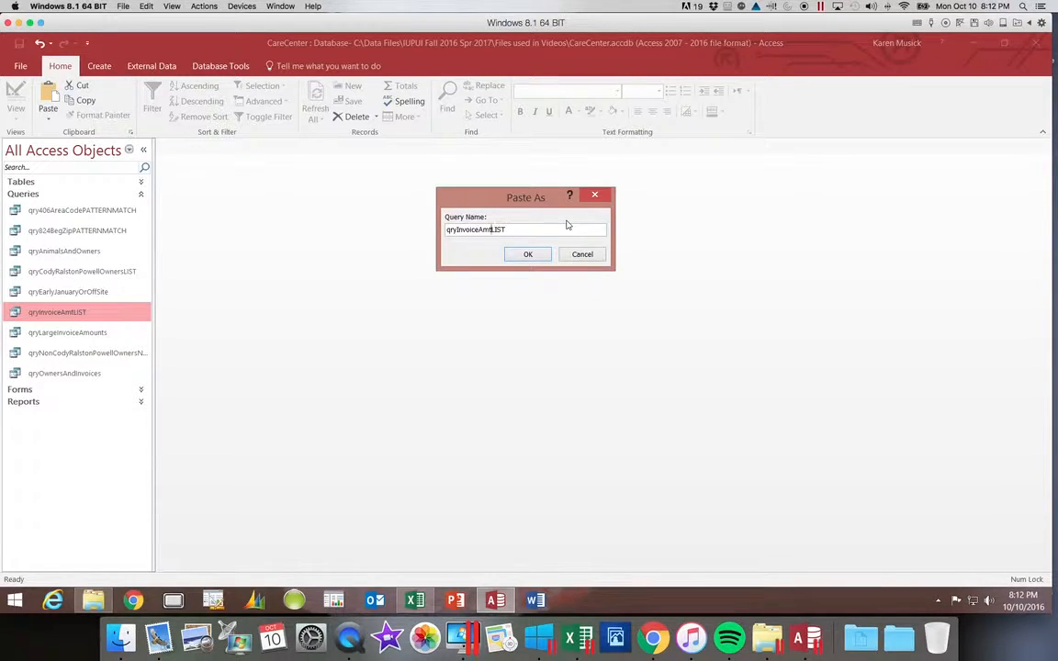
{"action": "type", "text": "NOT"}
{"action": "left_click", "coordinate": [528, 255]}
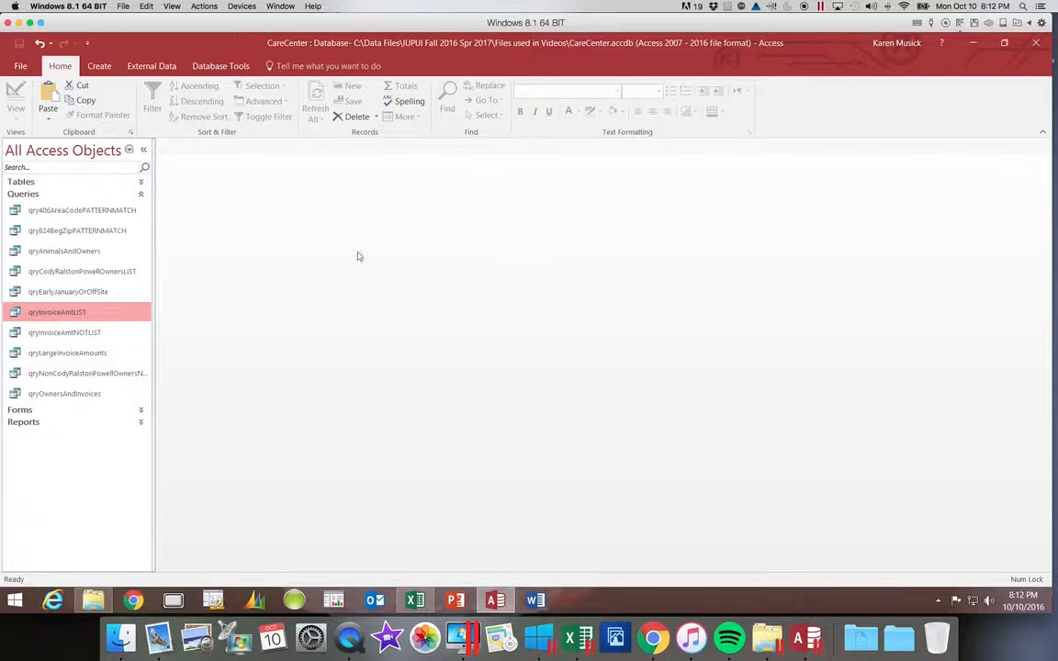
Step: Open the qryInvoiceAmtNOTLIST query and switch it to Design View
{"action": "left_click", "coordinate": [90, 335]}
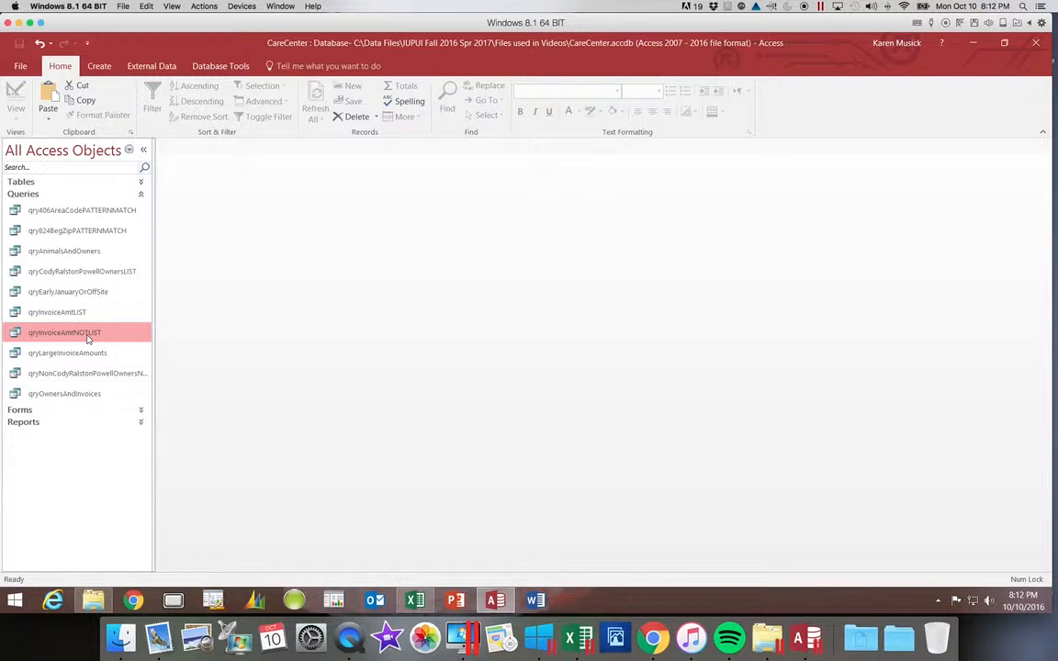
{"action": "double_click", "coordinate": [88, 338]}
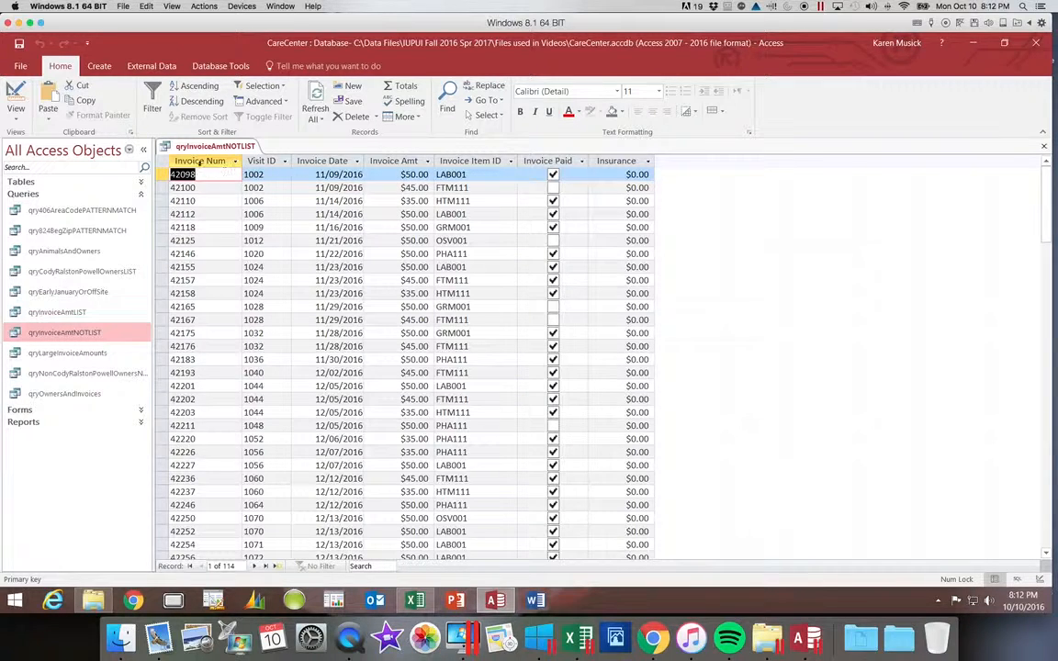
{"action": "left_click", "coordinate": [16, 90]}
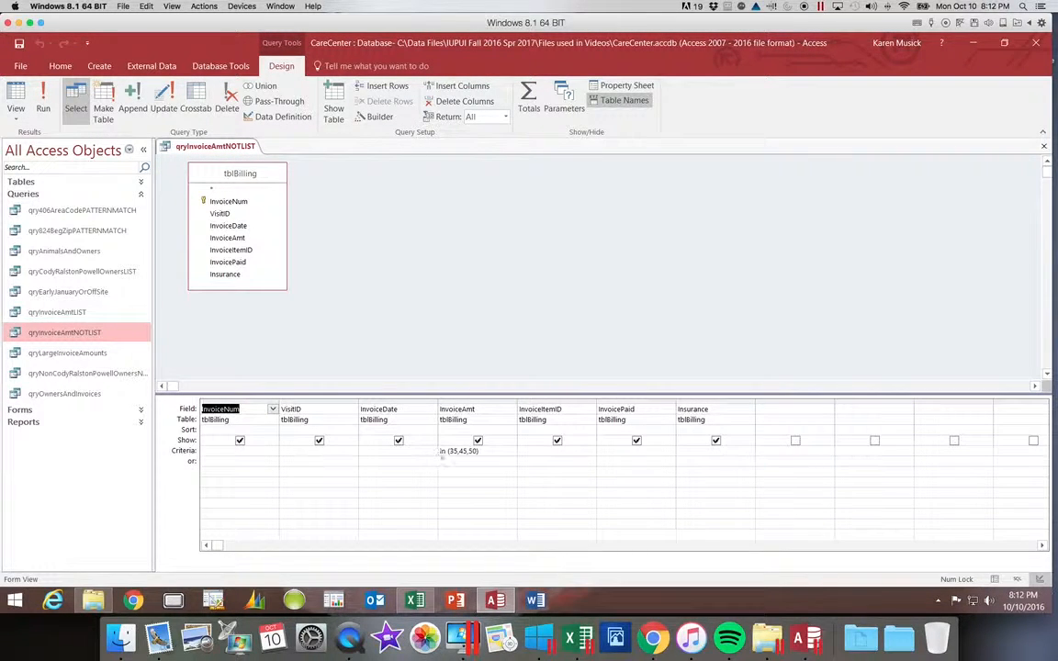
Step: Change the InvoiceAmt criterion to Not In (35,45,50) and run the query
{"action": "left_click", "coordinate": [463, 455]}
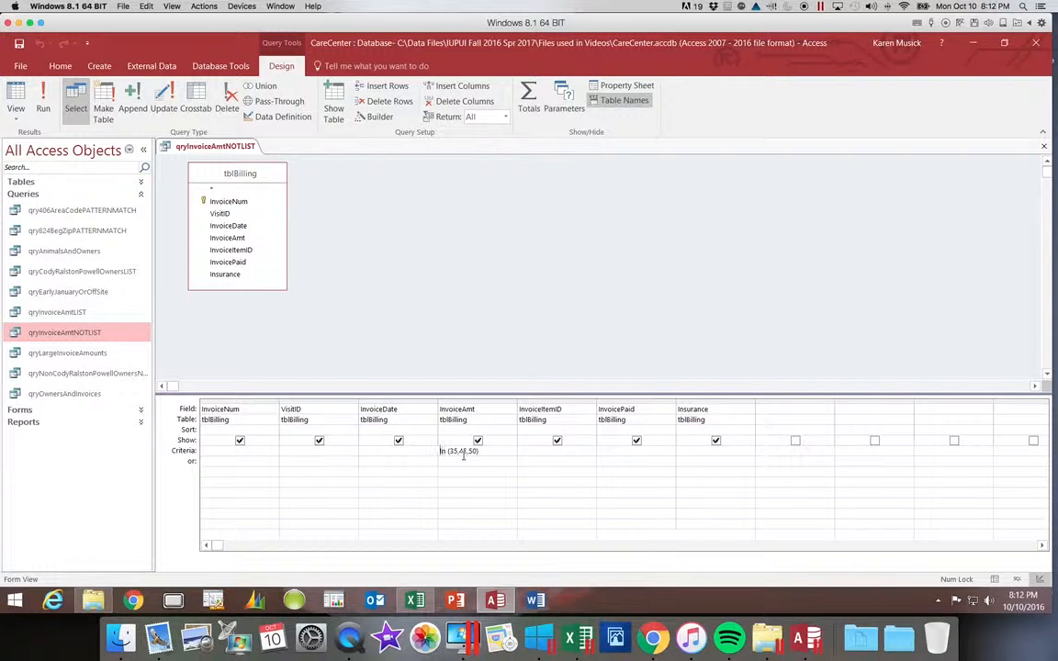
{"action": "type", "text": "t"}
{"action": "key", "text": "BackSpace"}
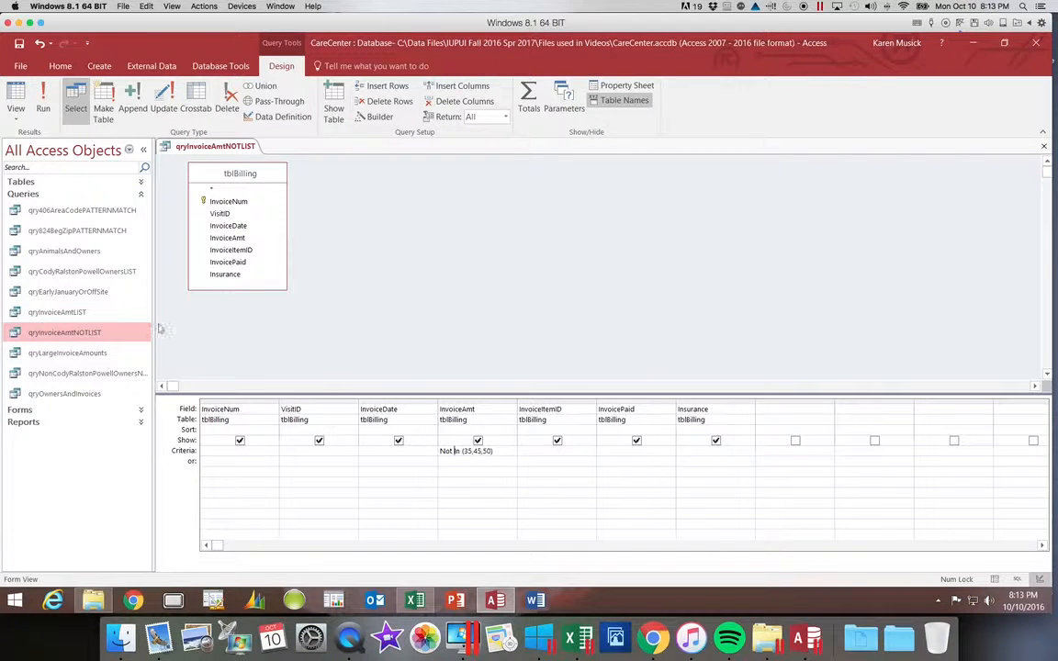
{"action": "left_click", "coordinate": [43, 101]}
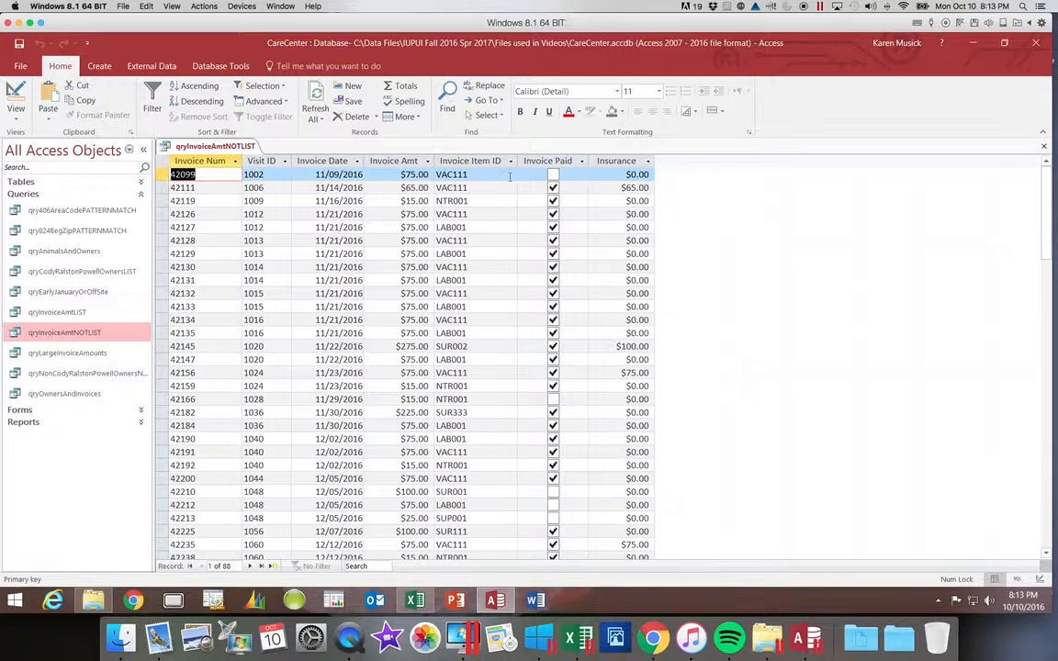
{"action": "left_click", "coordinate": [1043, 147]}
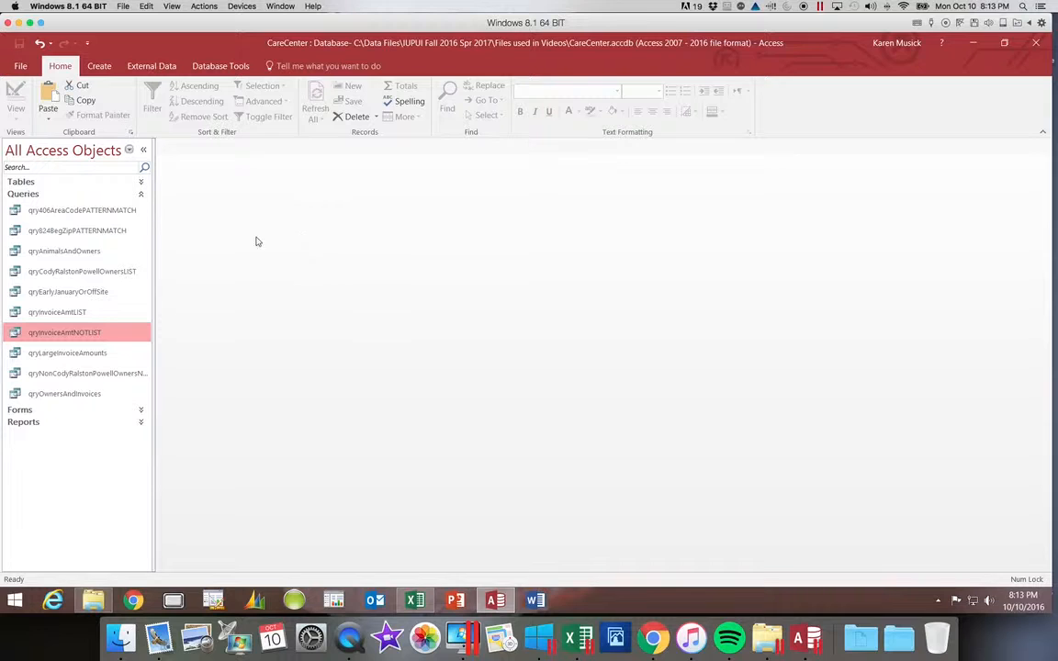
{"action": "right_click", "coordinate": [108, 374]}
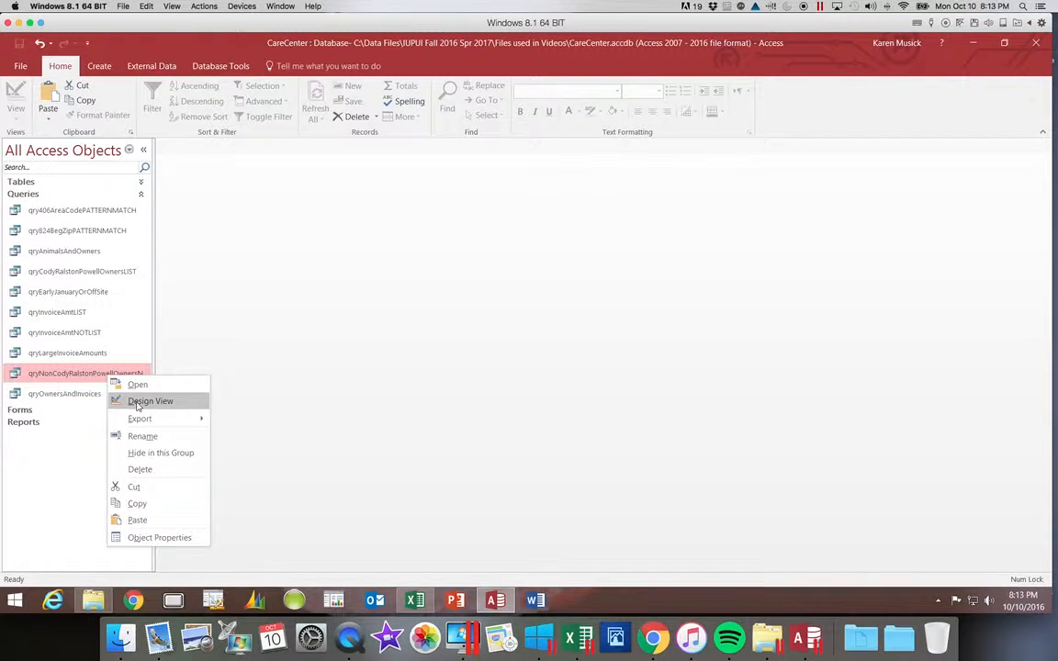
{"action": "left_click", "coordinate": [140, 401]}
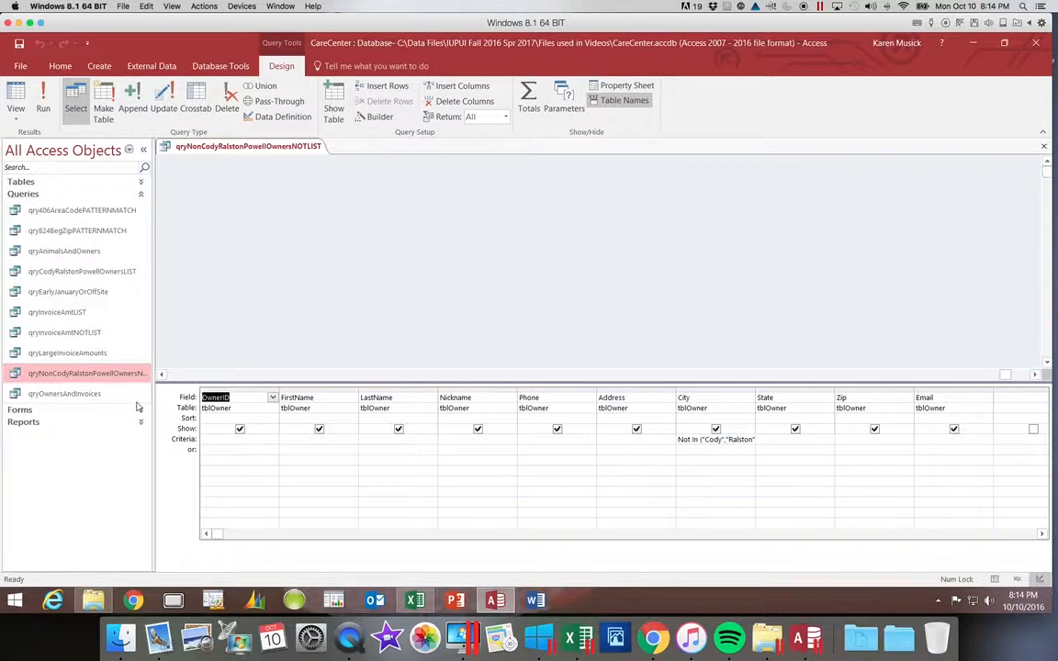
{"action": "left_click", "coordinate": [43, 110]}
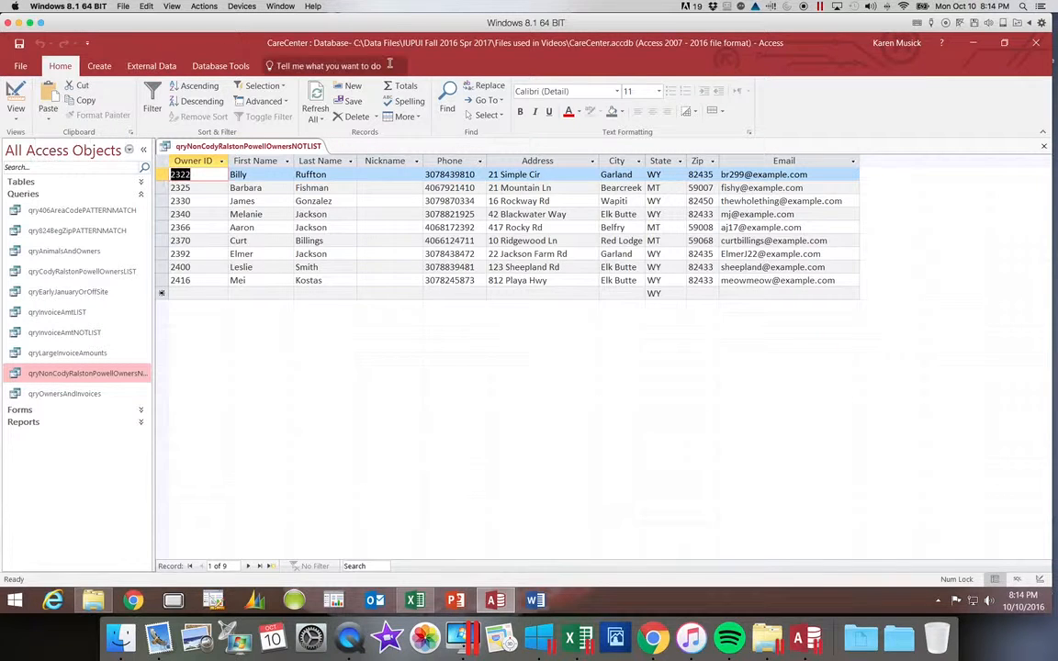
Step: Filter the City column of the owners query results to show only Red Lodge
{"action": "left_click", "coordinate": [640, 164]}
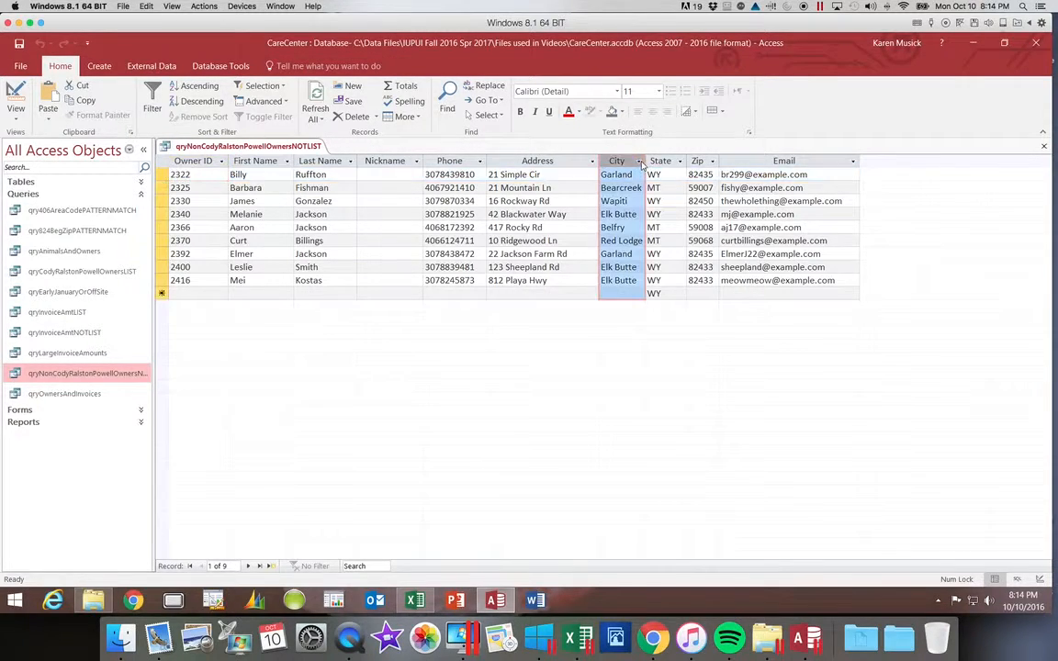
{"action": "left_click", "coordinate": [639, 162]}
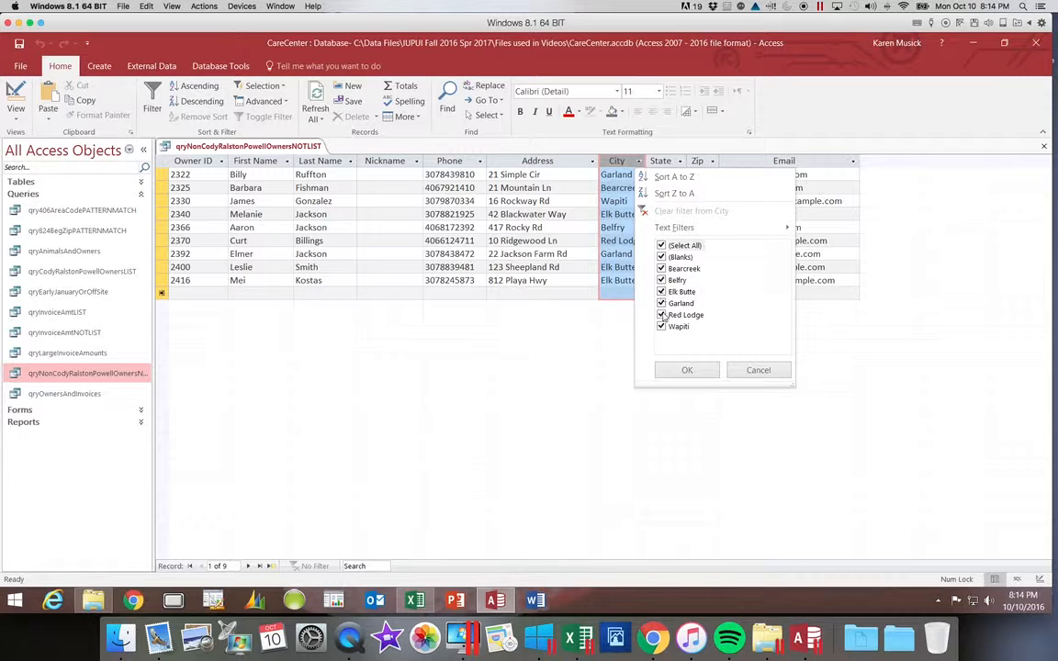
{"action": "left_click", "coordinate": [663, 245]}
{"action": "left_click", "coordinate": [661, 315]}
{"action": "left_click", "coordinate": [683, 373]}
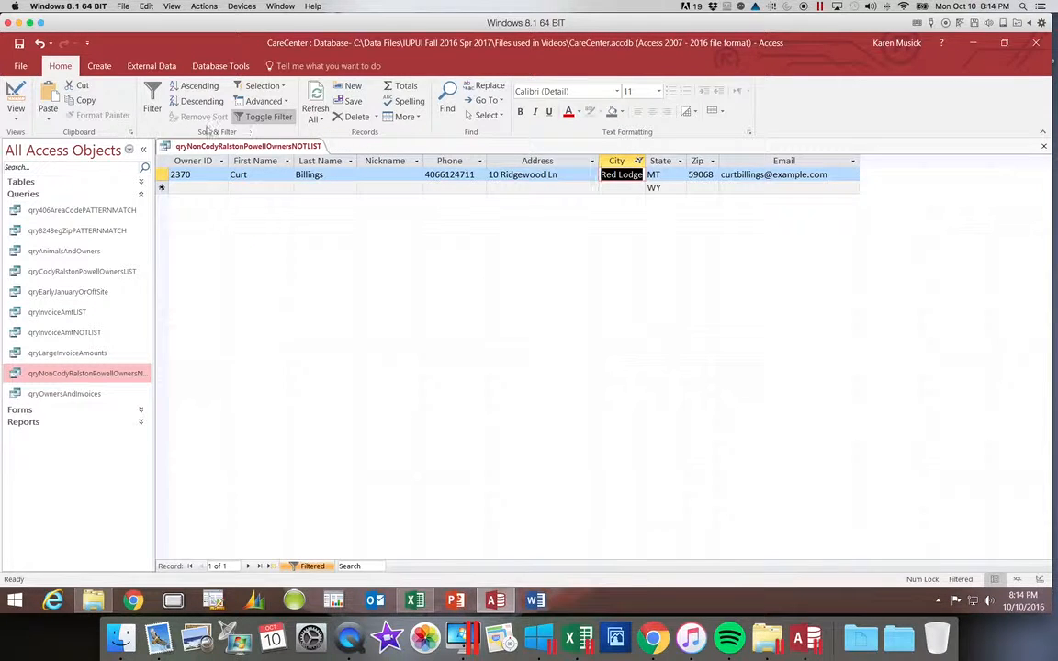
Step: Toggle the City filter off and back on, then close the owners query, saving its design changes
{"action": "left_click", "coordinate": [250, 115]}
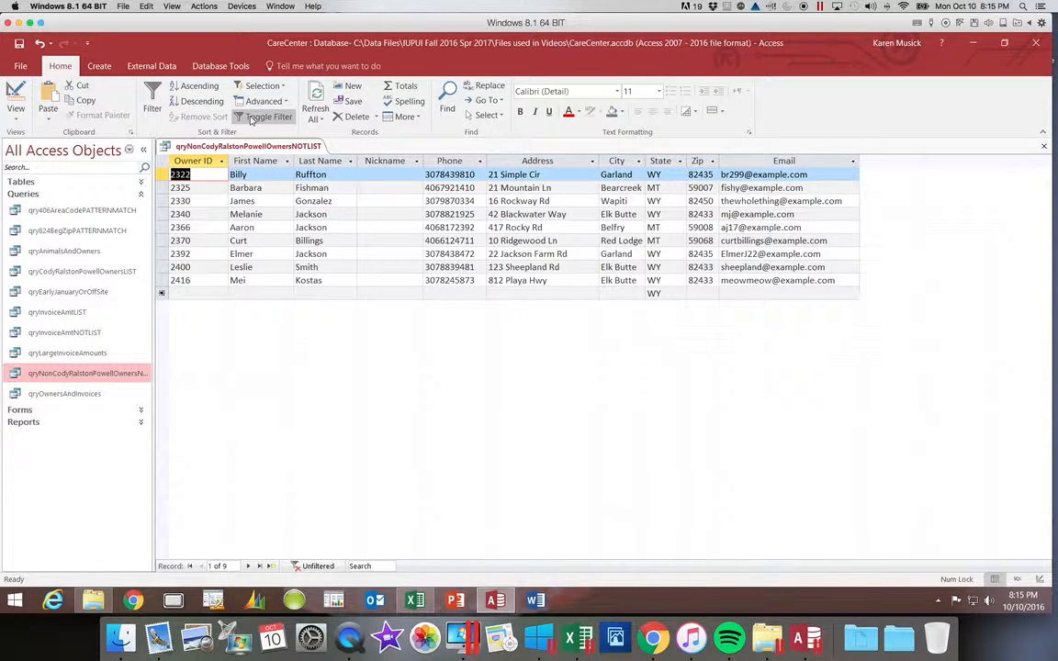
{"action": "left_click", "coordinate": [252, 119]}
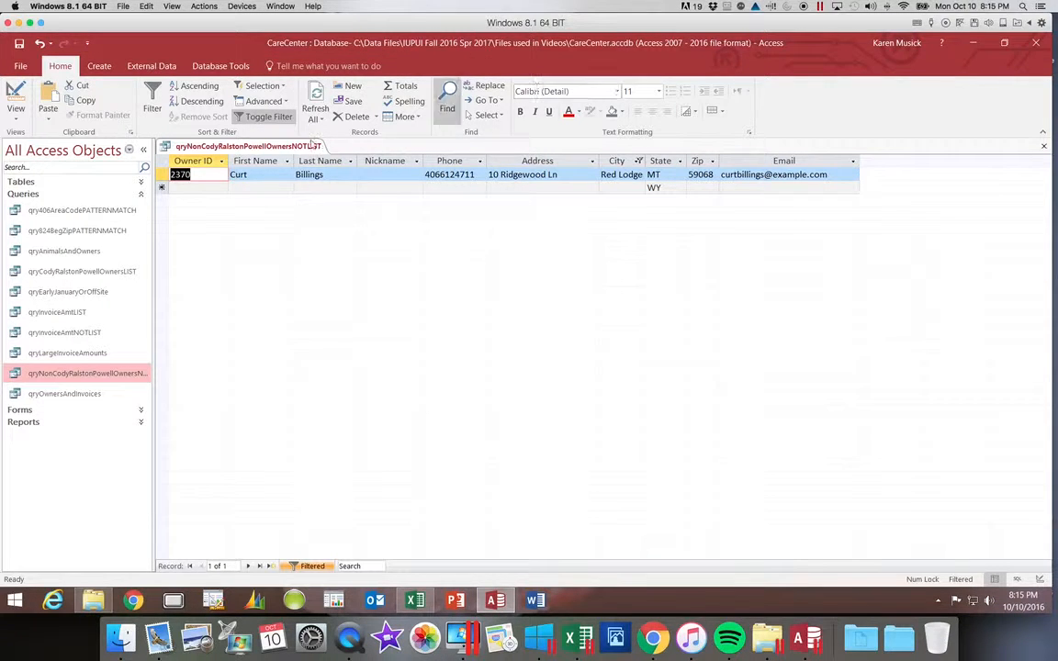
{"action": "left_click", "coordinate": [1044, 146]}
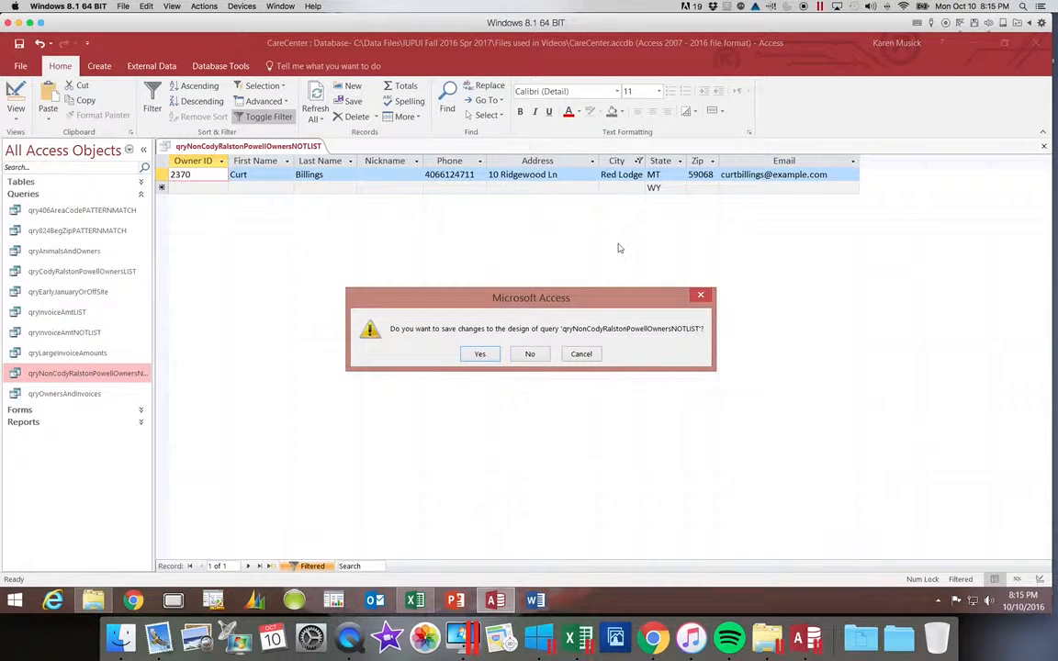
{"action": "left_click", "coordinate": [492, 359]}
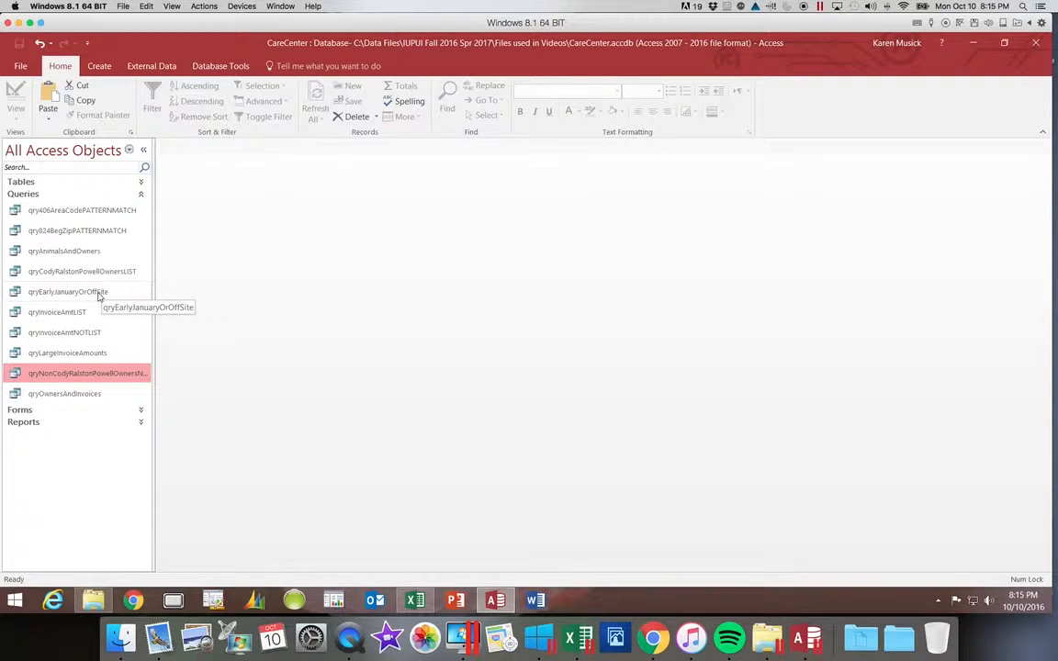
Step: Open the qryEarlyJanuaryOrOffSite query and filter its City column to show only Cody
{"action": "double_click", "coordinate": [99, 294]}
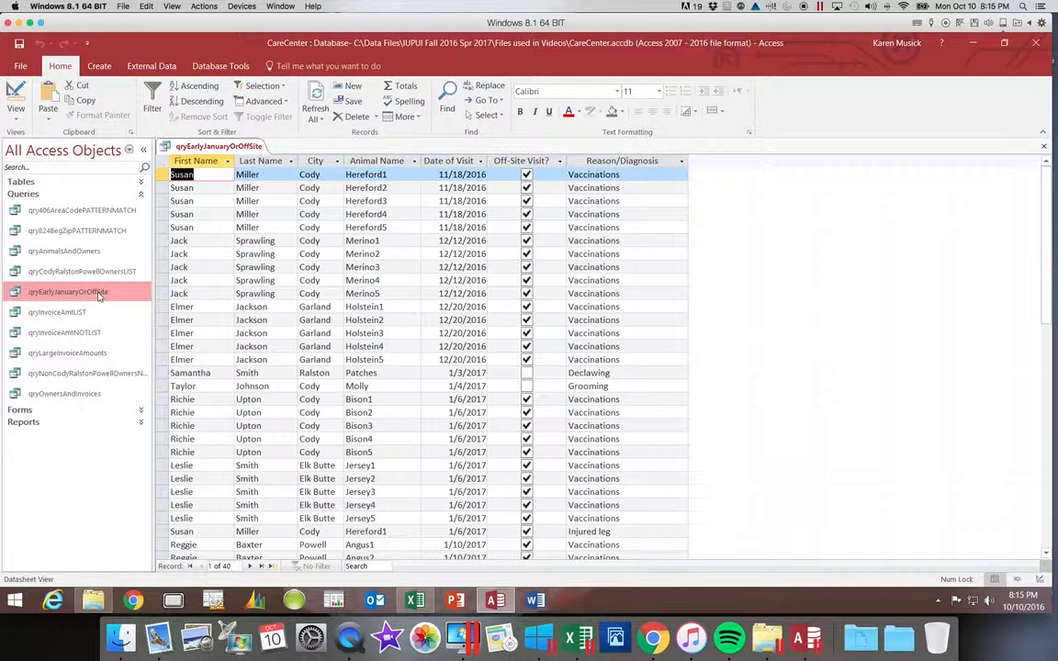
{"action": "left_click", "coordinate": [338, 161]}
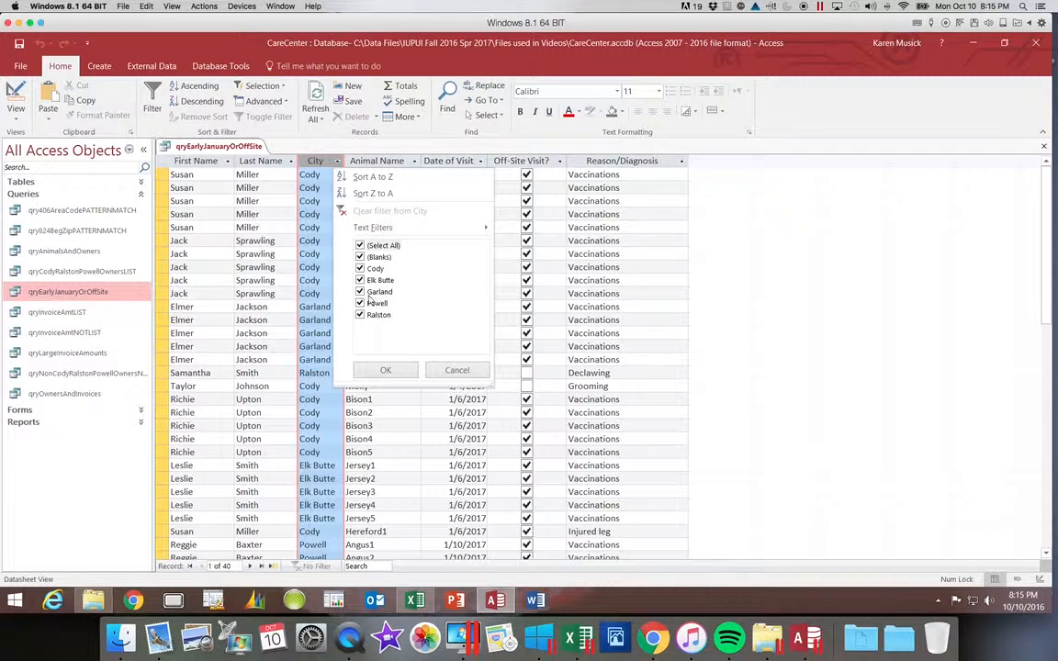
{"action": "left_click", "coordinate": [360, 268]}
{"action": "left_click", "coordinate": [360, 246]}
{"action": "left_click", "coordinate": [360, 247]}
{"action": "left_click", "coordinate": [360, 268]}
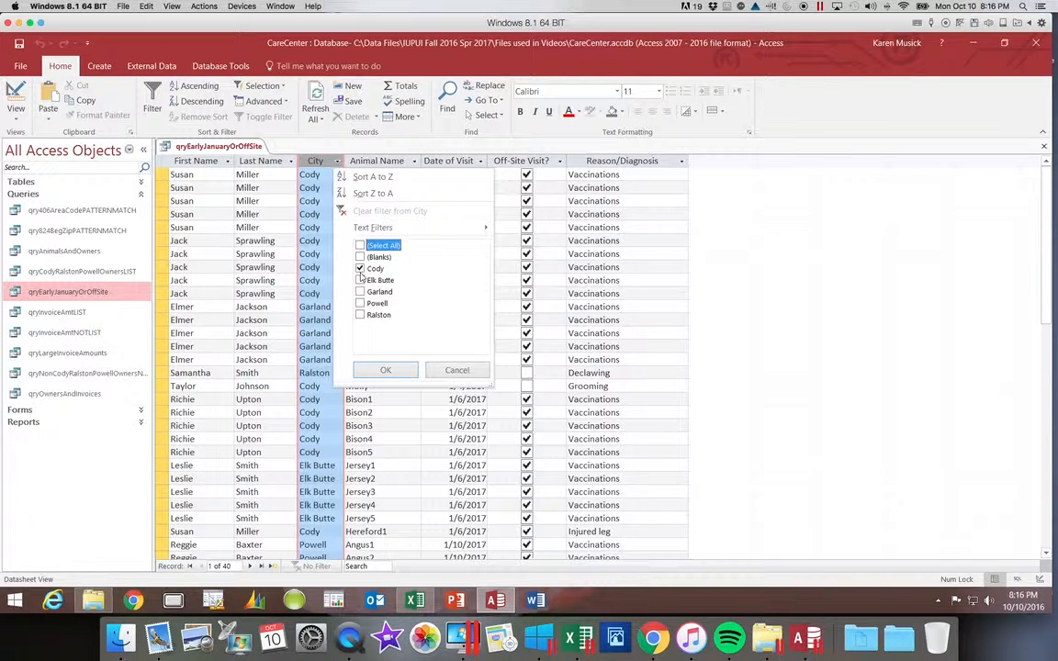
{"action": "left_click", "coordinate": [376, 369]}
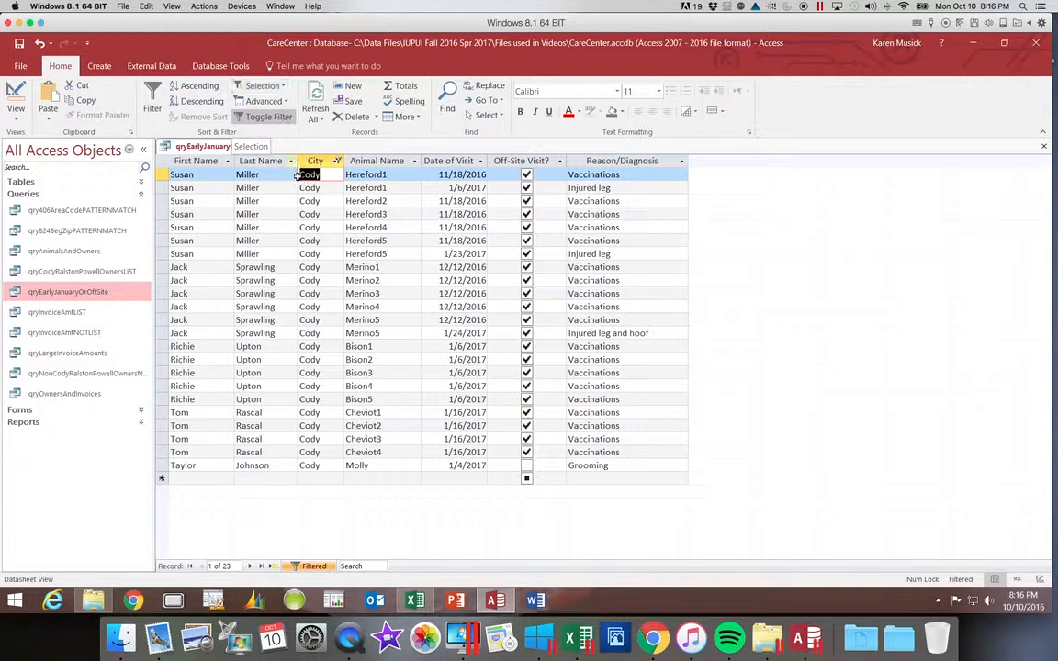
Step: Filter the Animal Name column to values containing "Hereford", then toggle the filters off and back on
{"action": "left_click", "coordinate": [349, 201]}
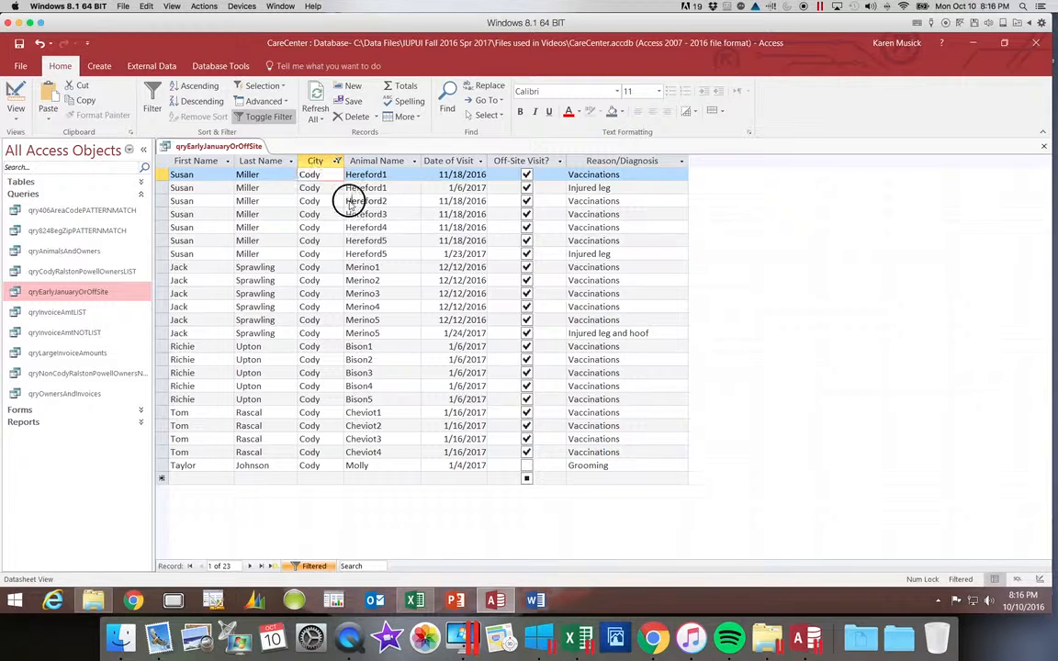
{"action": "left_click_drag", "start_coordinate": [346, 201], "coordinate": [385, 201]}
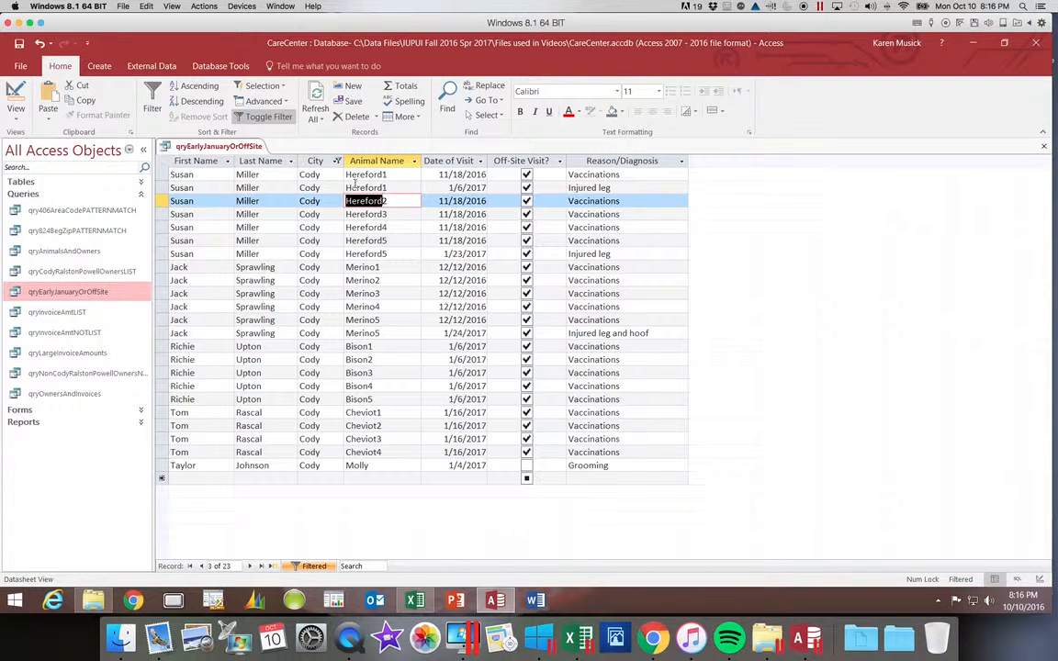
{"action": "left_click", "coordinate": [285, 87]}
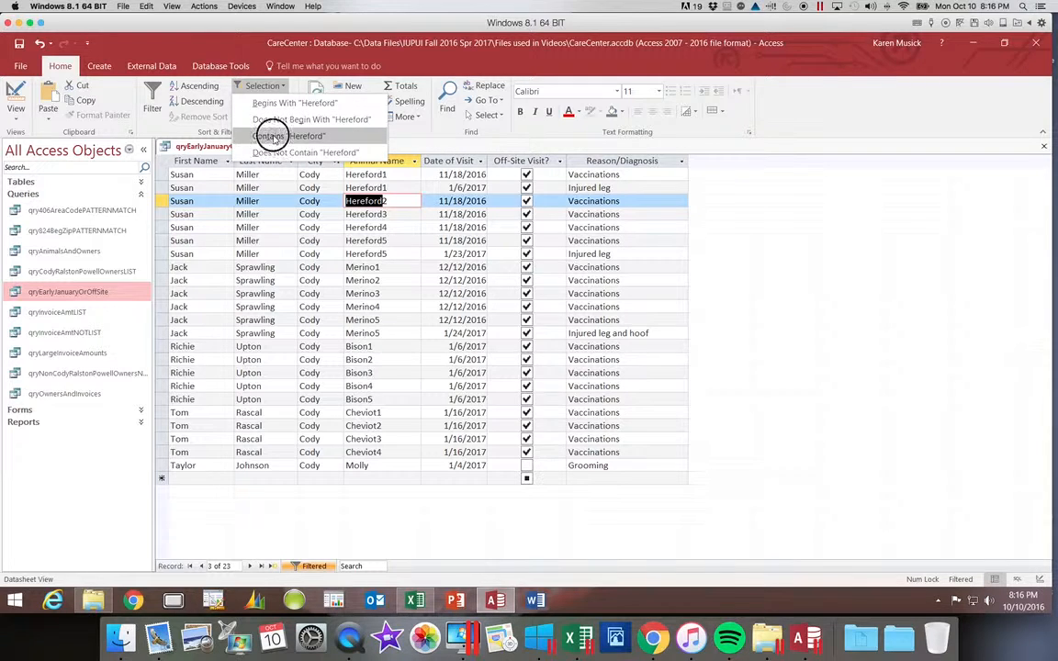
{"action": "left_click", "coordinate": [273, 137]}
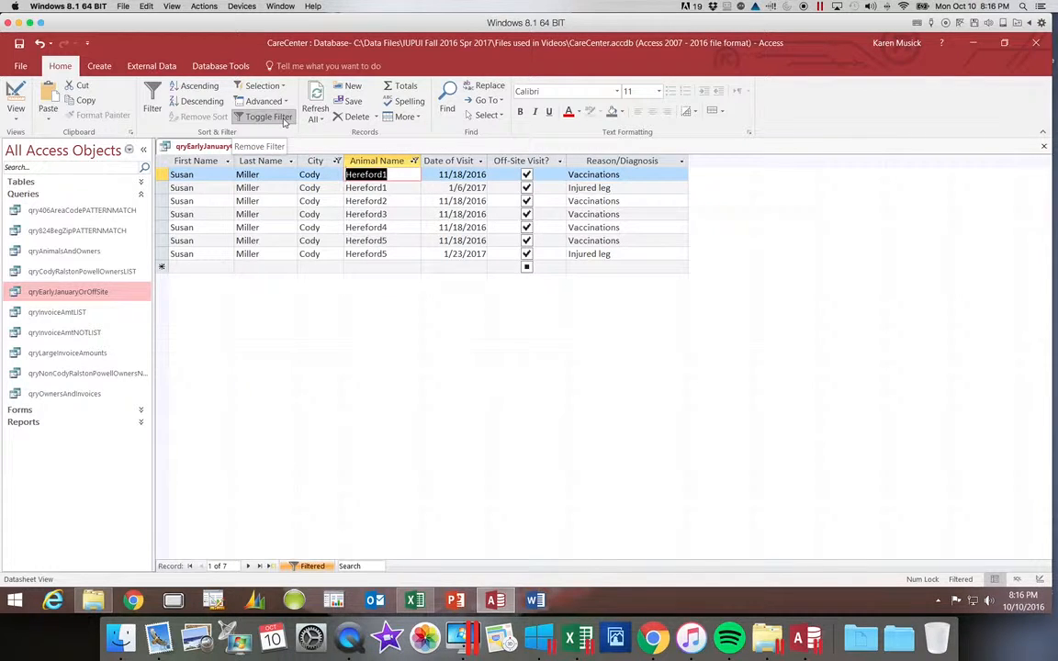
{"action": "left_click", "coordinate": [284, 122]}
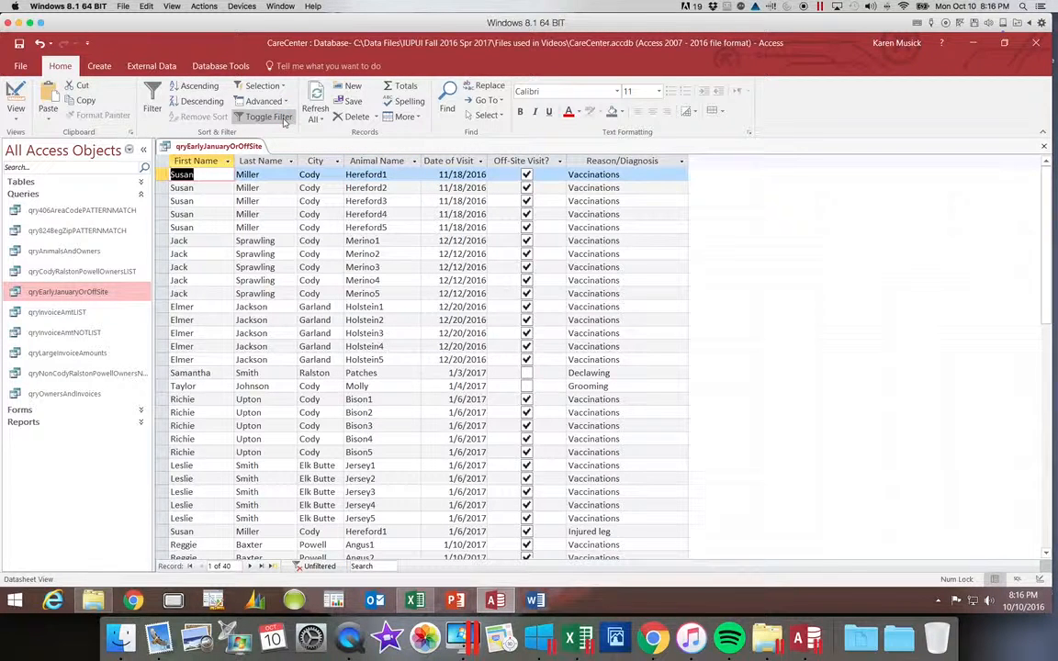
{"action": "left_click", "coordinate": [285, 122]}
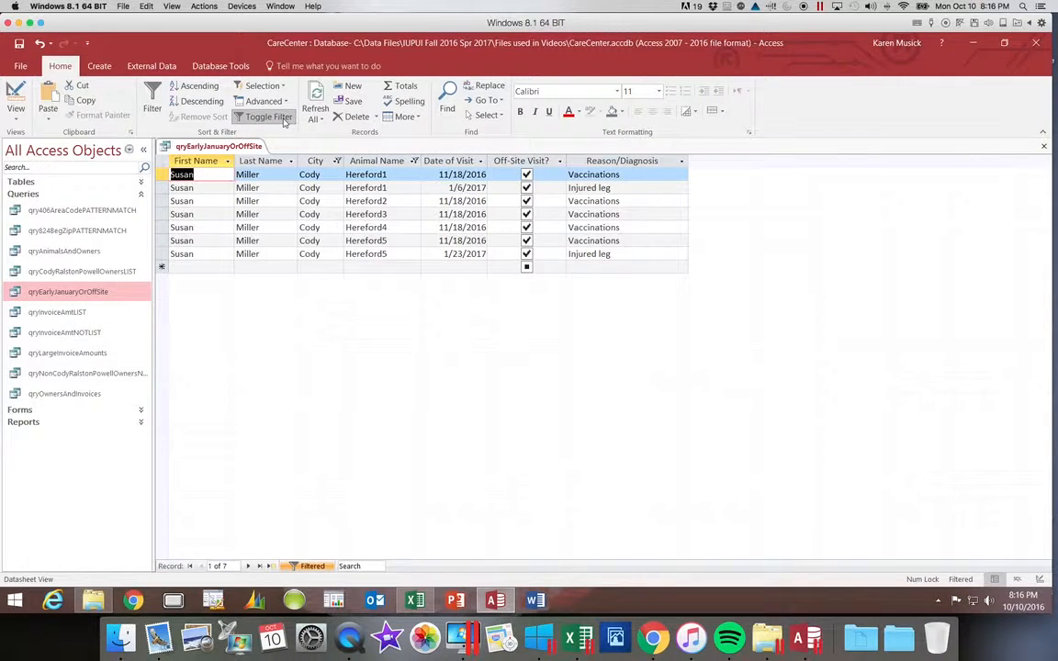
Step: Clear the filters from Animal Name and City, then close the query, saving its design changes
{"action": "left_click", "coordinate": [414, 161]}
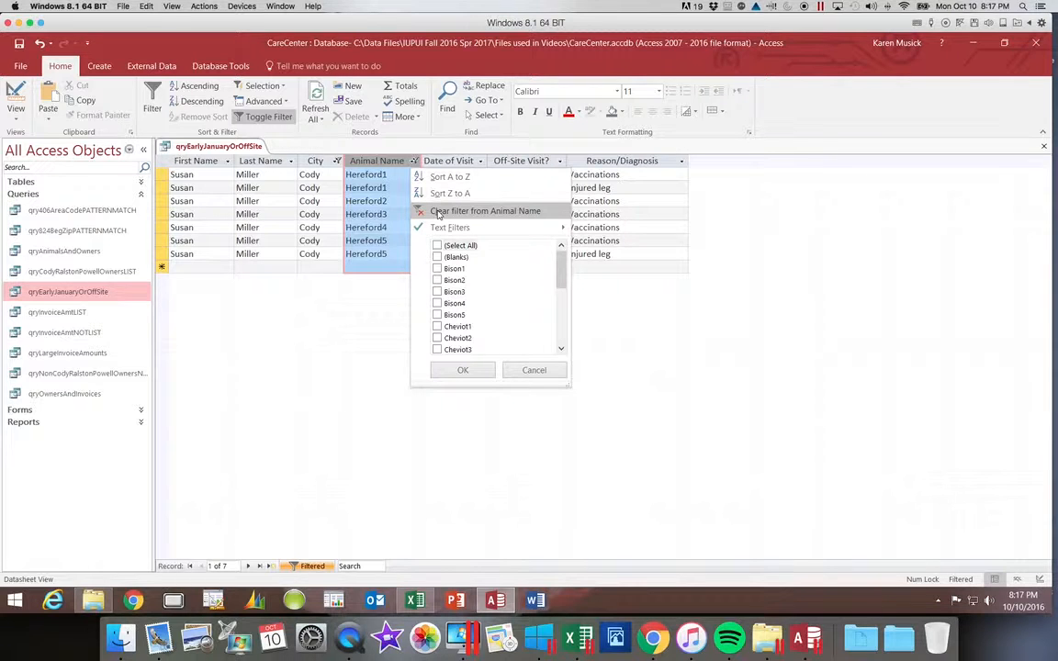
{"action": "left_click", "coordinate": [439, 211]}
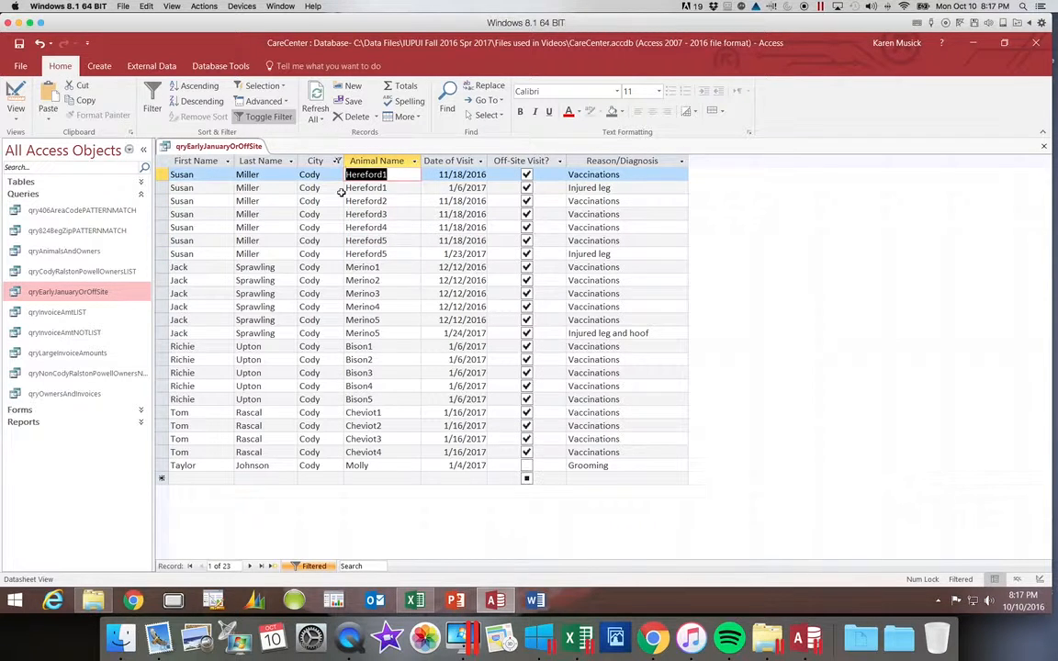
{"action": "left_click", "coordinate": [337, 161]}
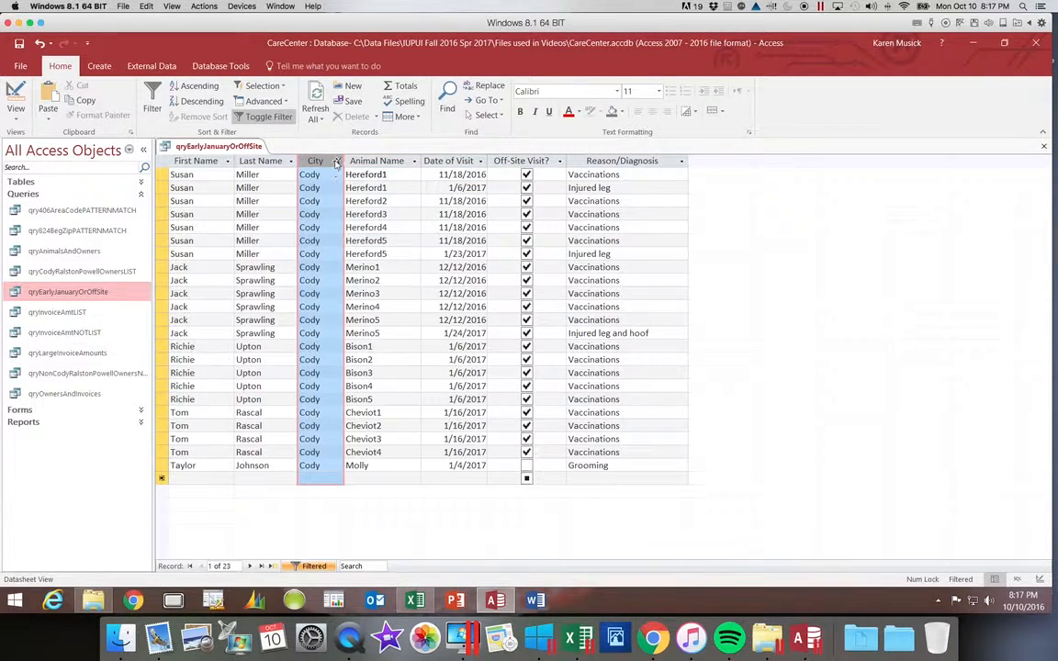
{"action": "left_click", "coordinate": [350, 210]}
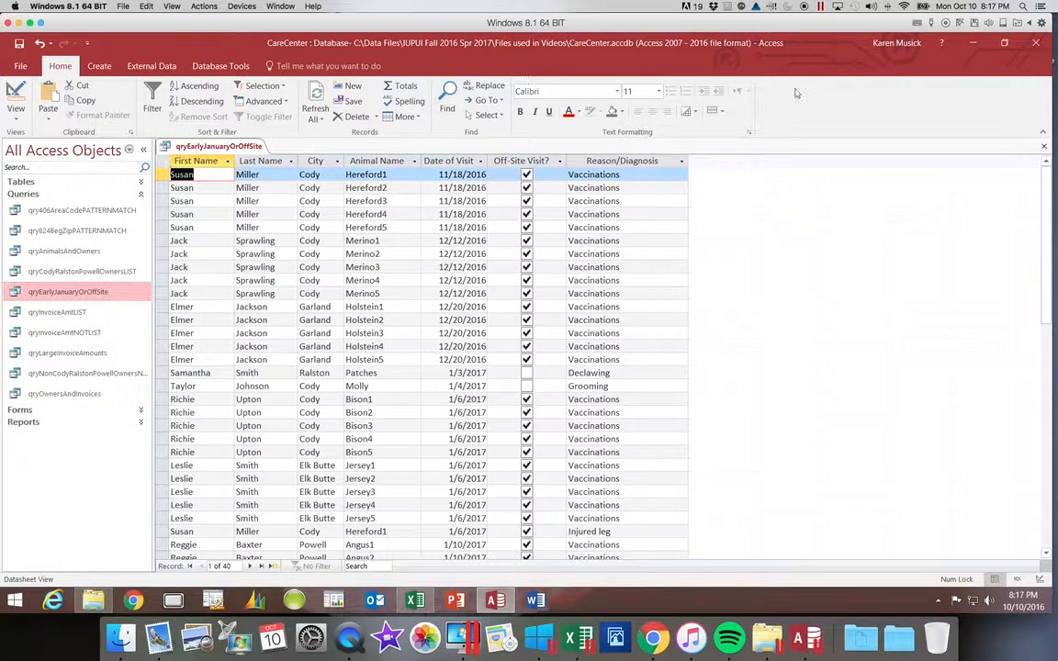
{"action": "left_click", "coordinate": [1043, 147]}
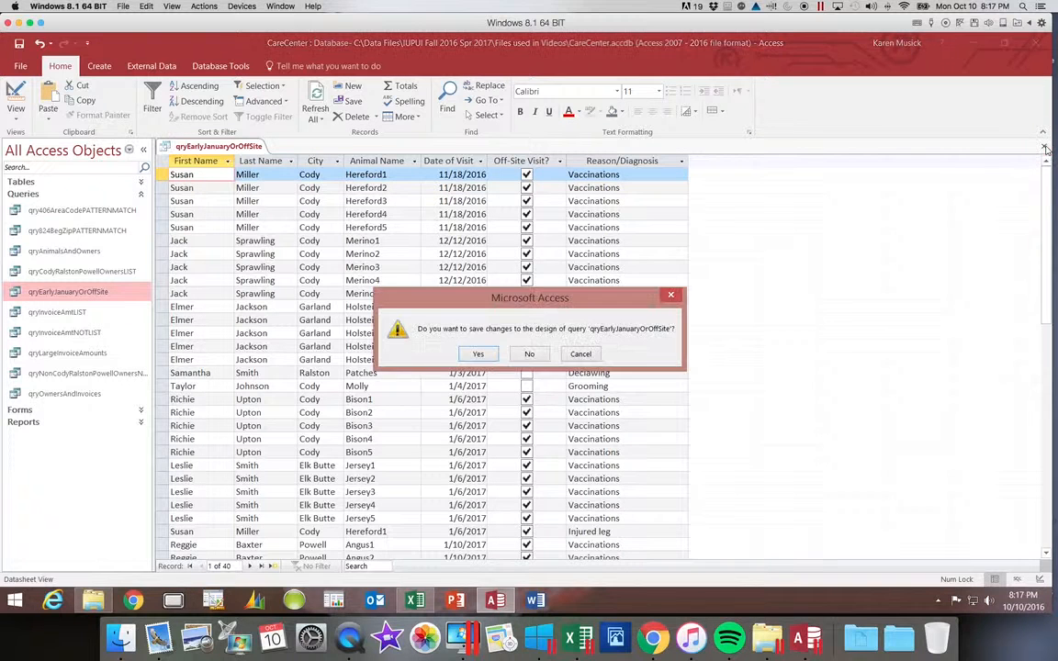
{"action": "left_click", "coordinate": [480, 354]}
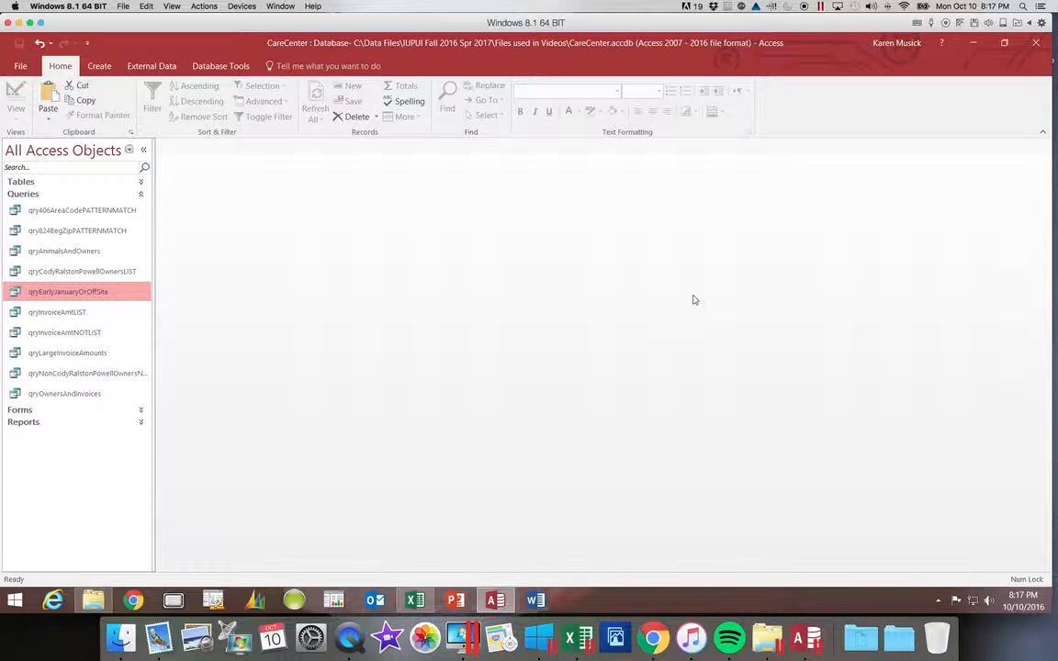